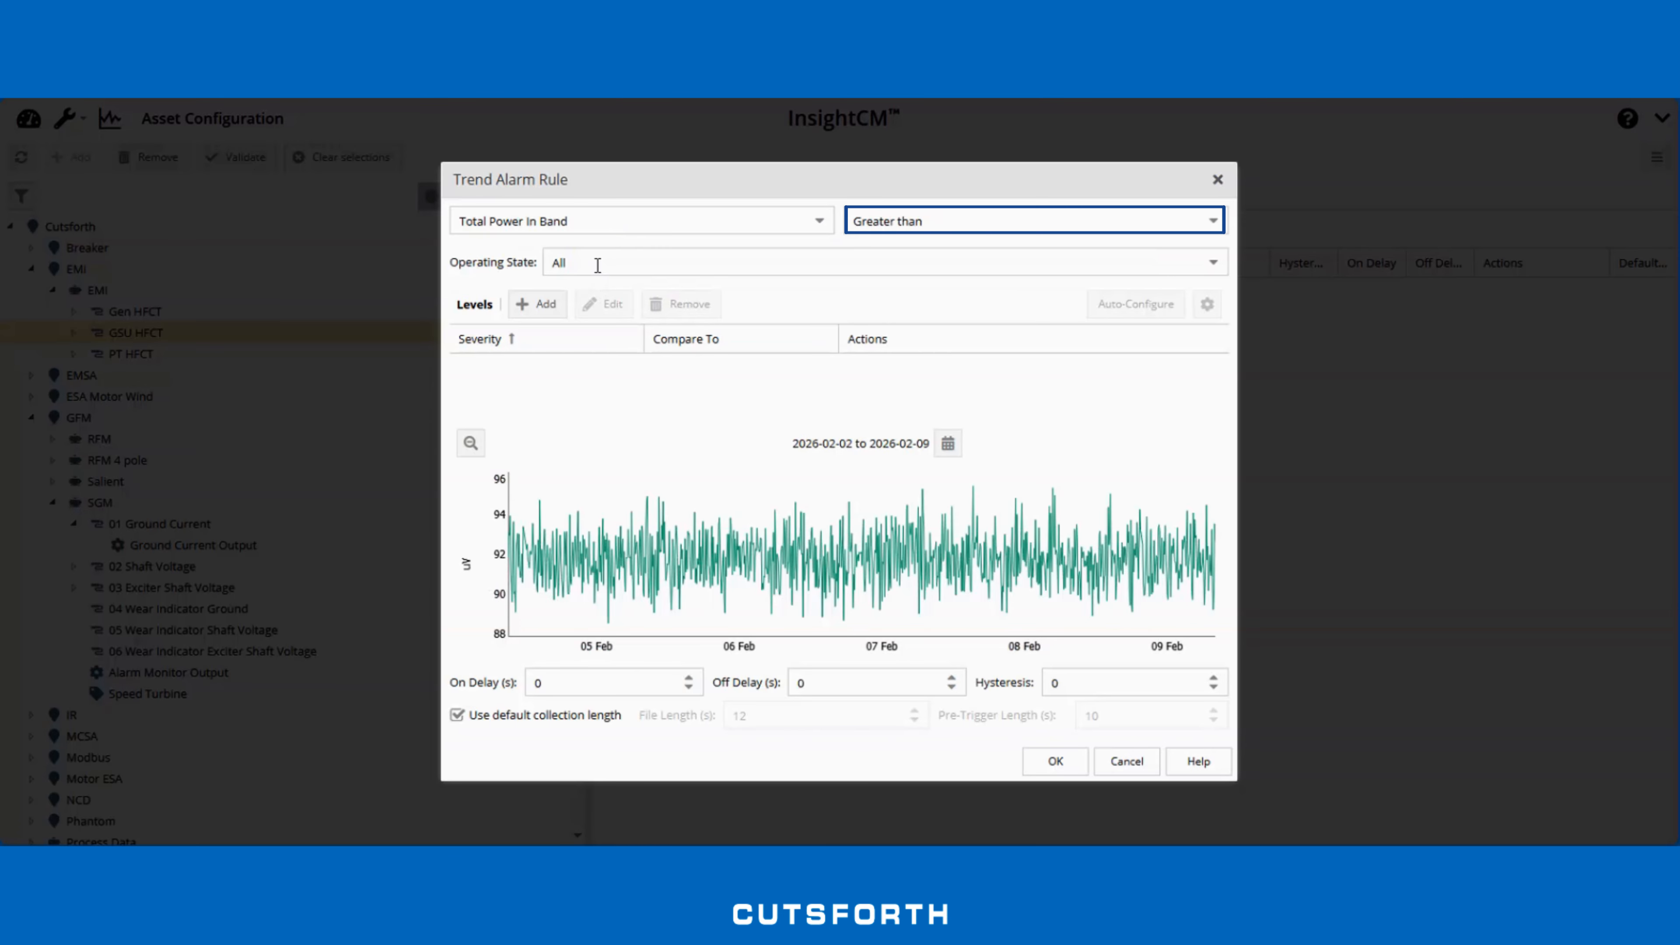
Step: Add a Low (1) severity level with a comparison value of 100 to the Total Power In Band alarm rule
{"action": "left_click", "coordinate": [543, 304]}
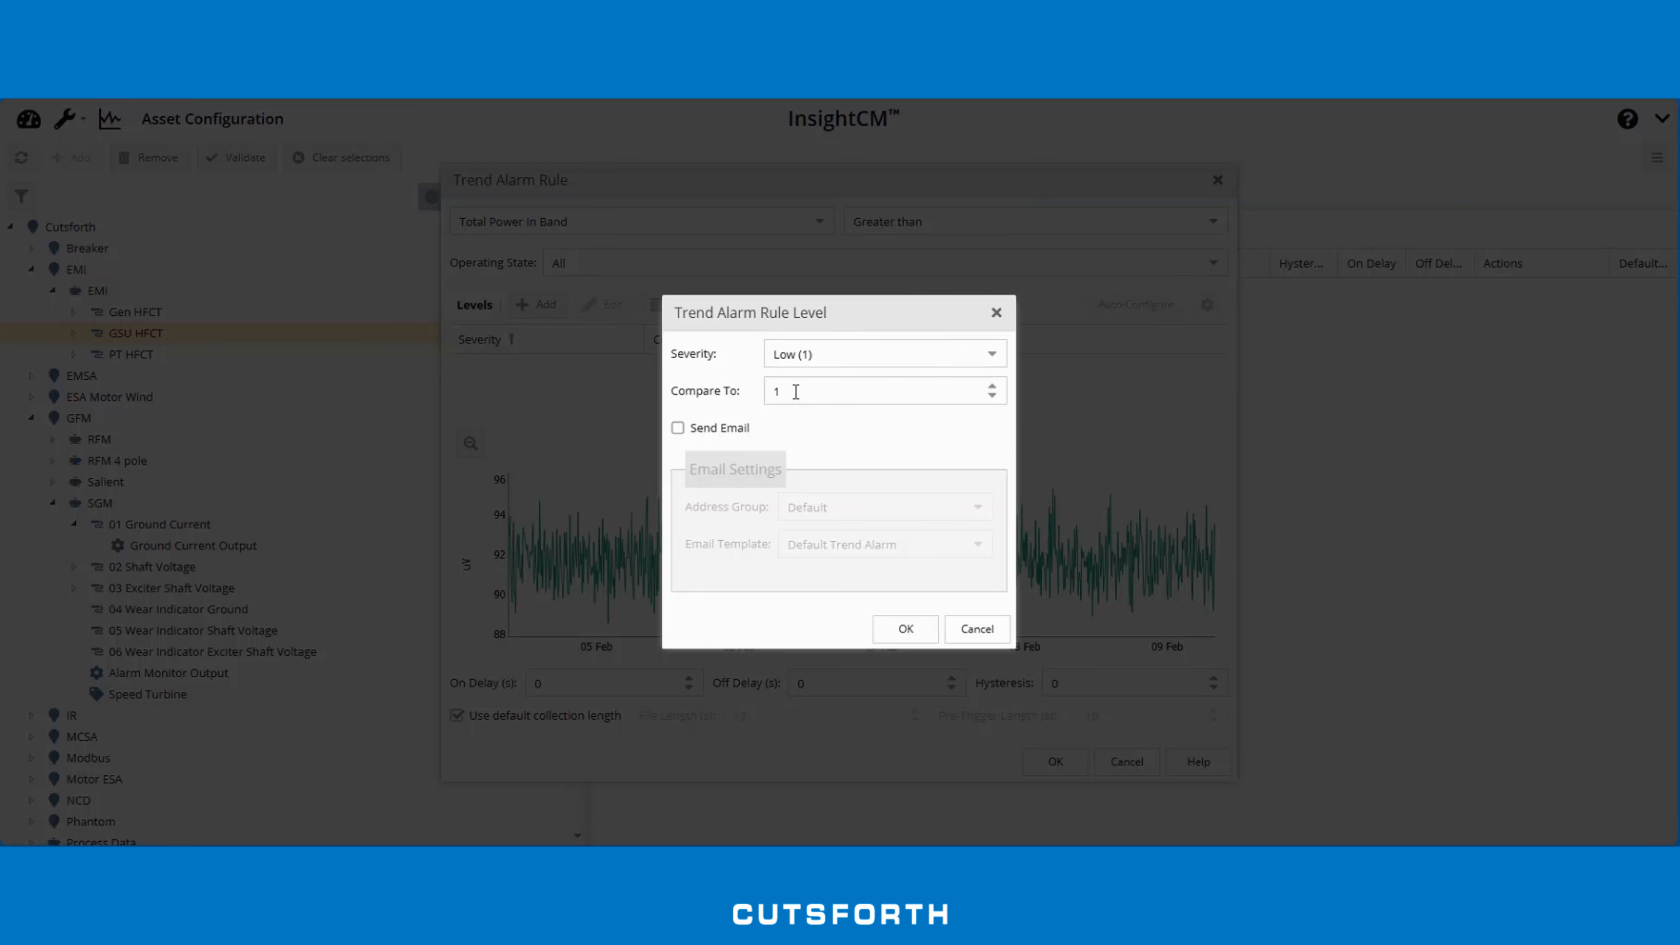
{"action": "left_click_drag", "start_coordinate": [796, 391], "coordinate": [768, 391]}
{"action": "type", "text": "100"}
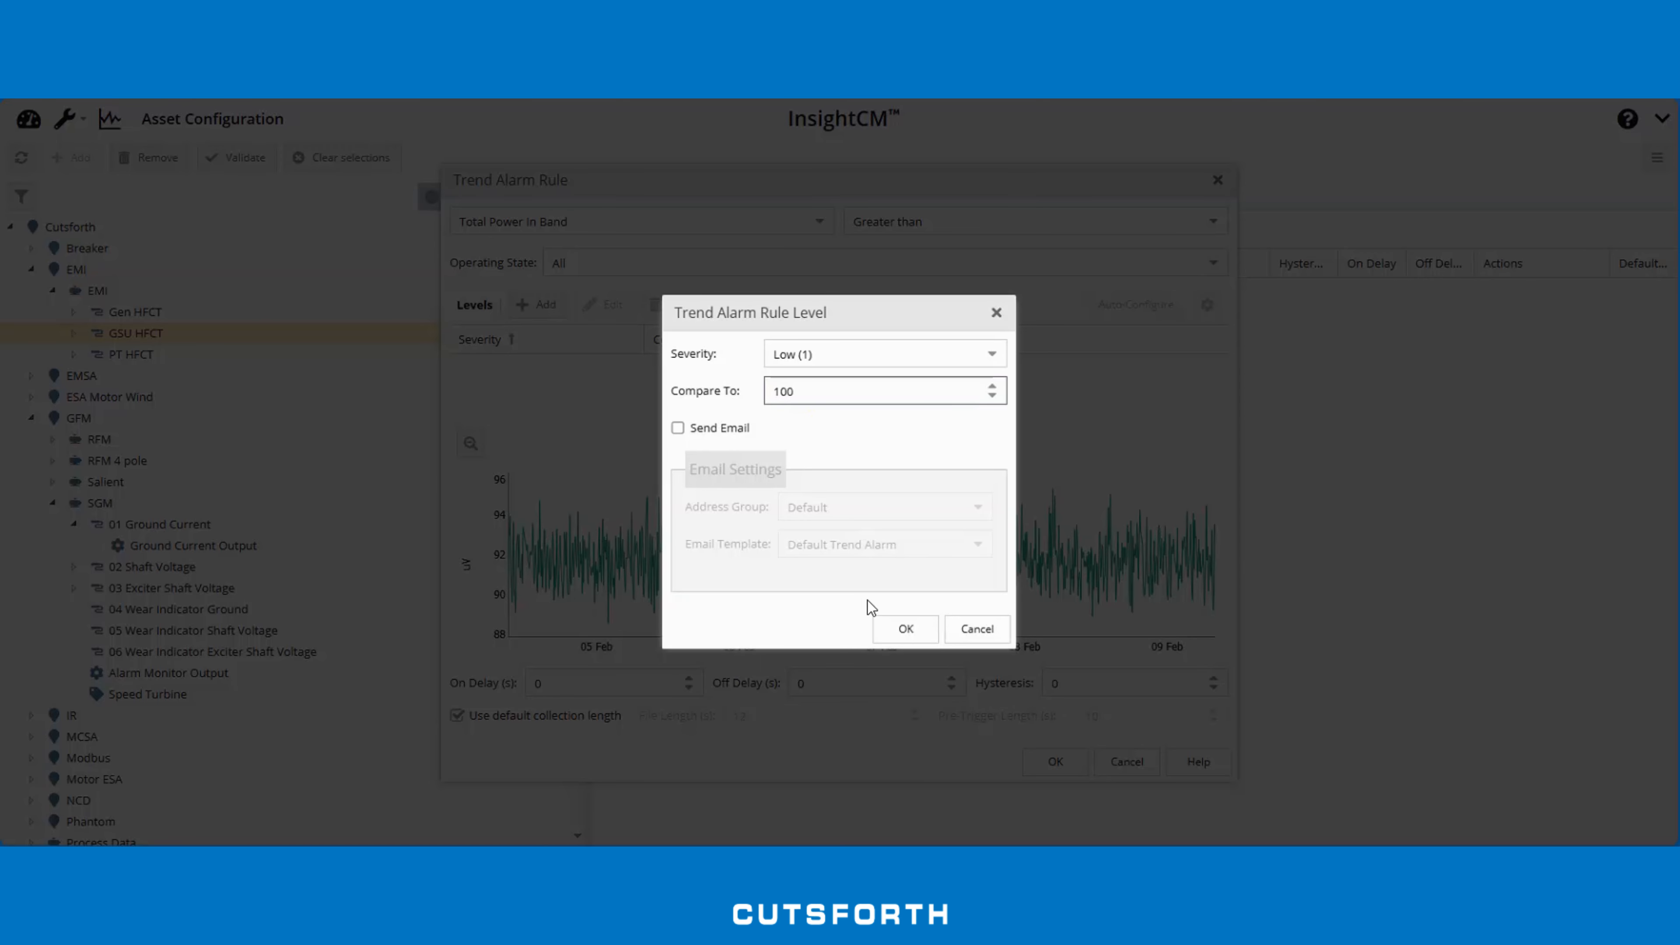
{"action": "left_click", "coordinate": [901, 629]}
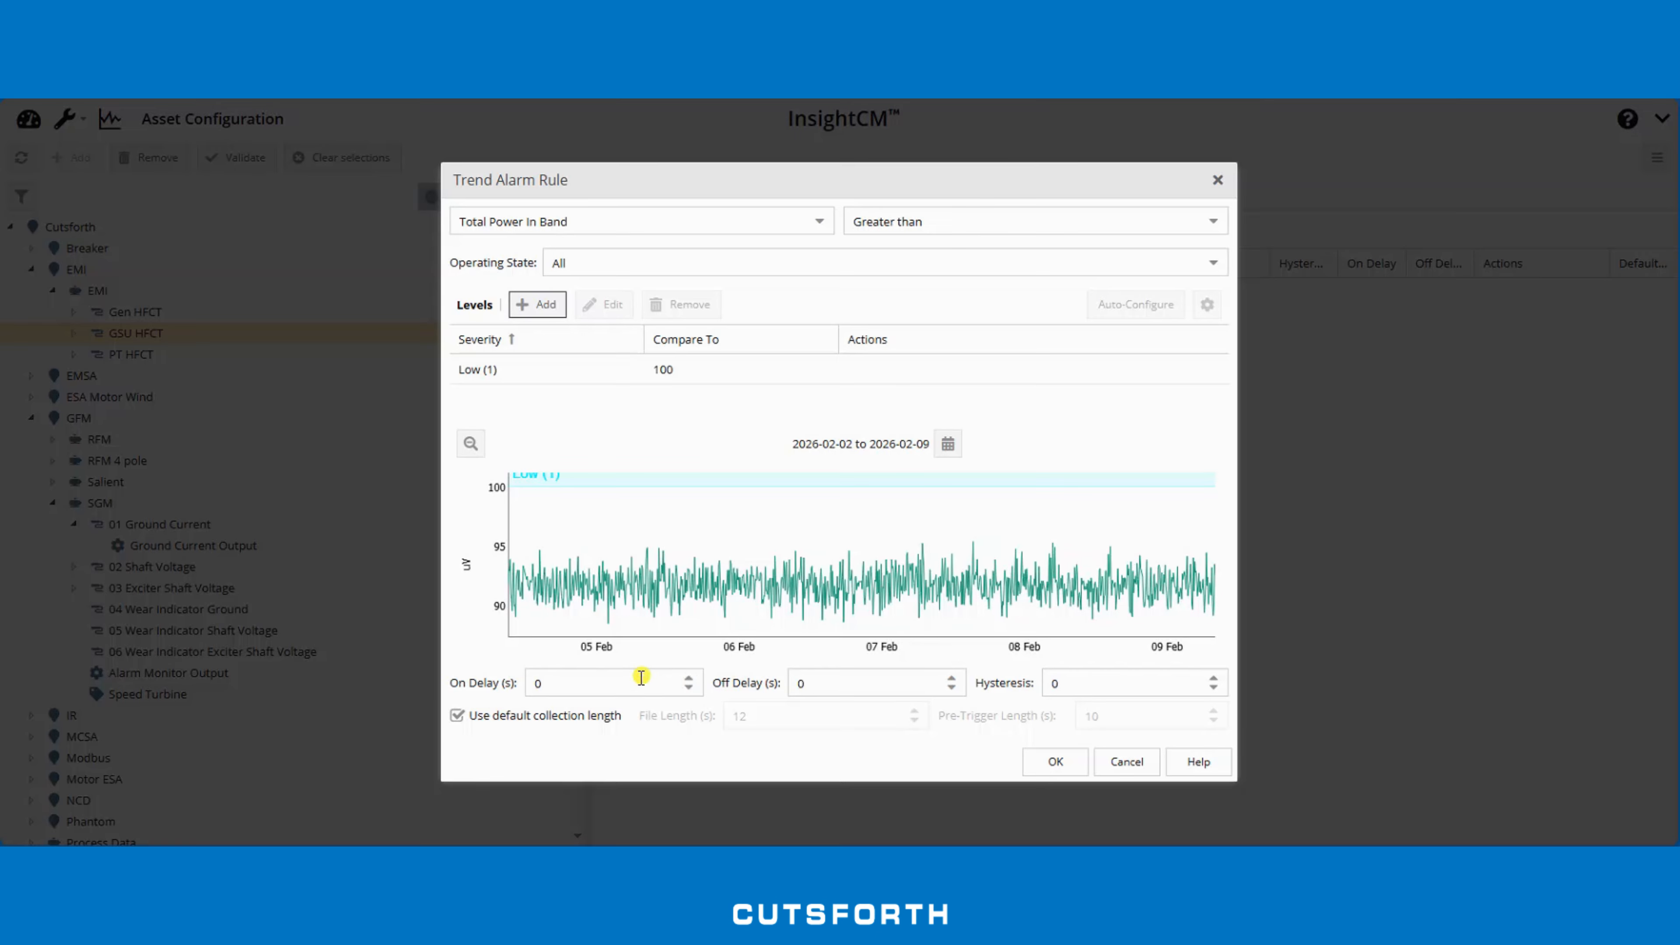
Step: Set the alarm rule's on delay to 900 seconds and save the rule
{"action": "left_click", "coordinate": [642, 679]}
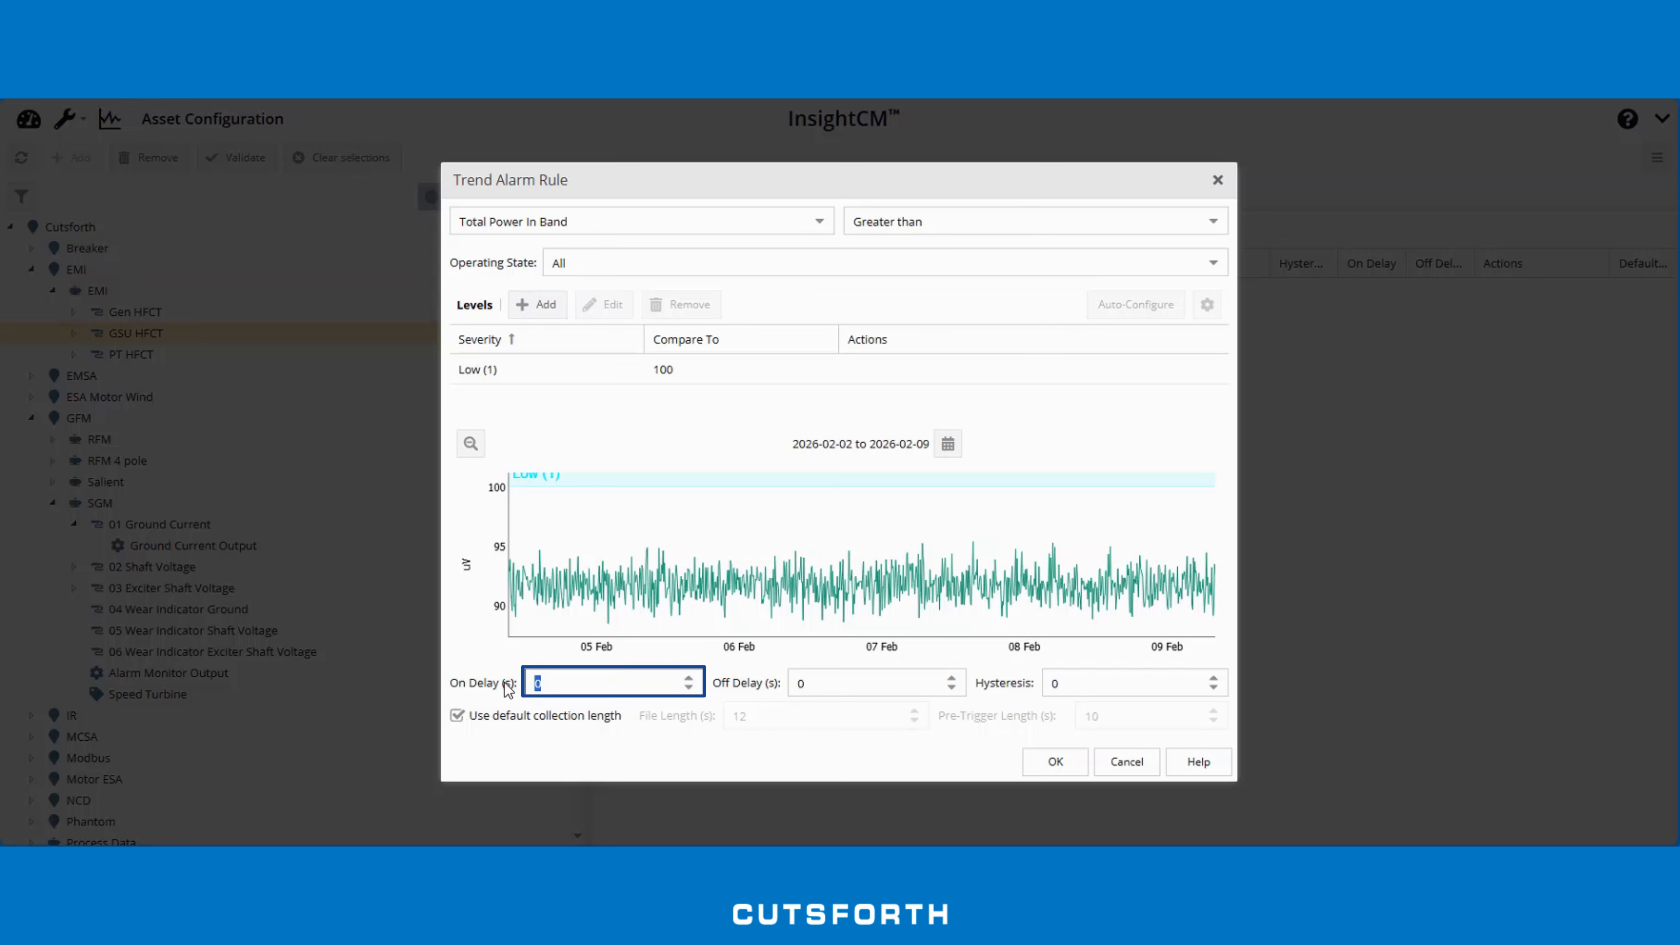
{"action": "type", "text": "900"}
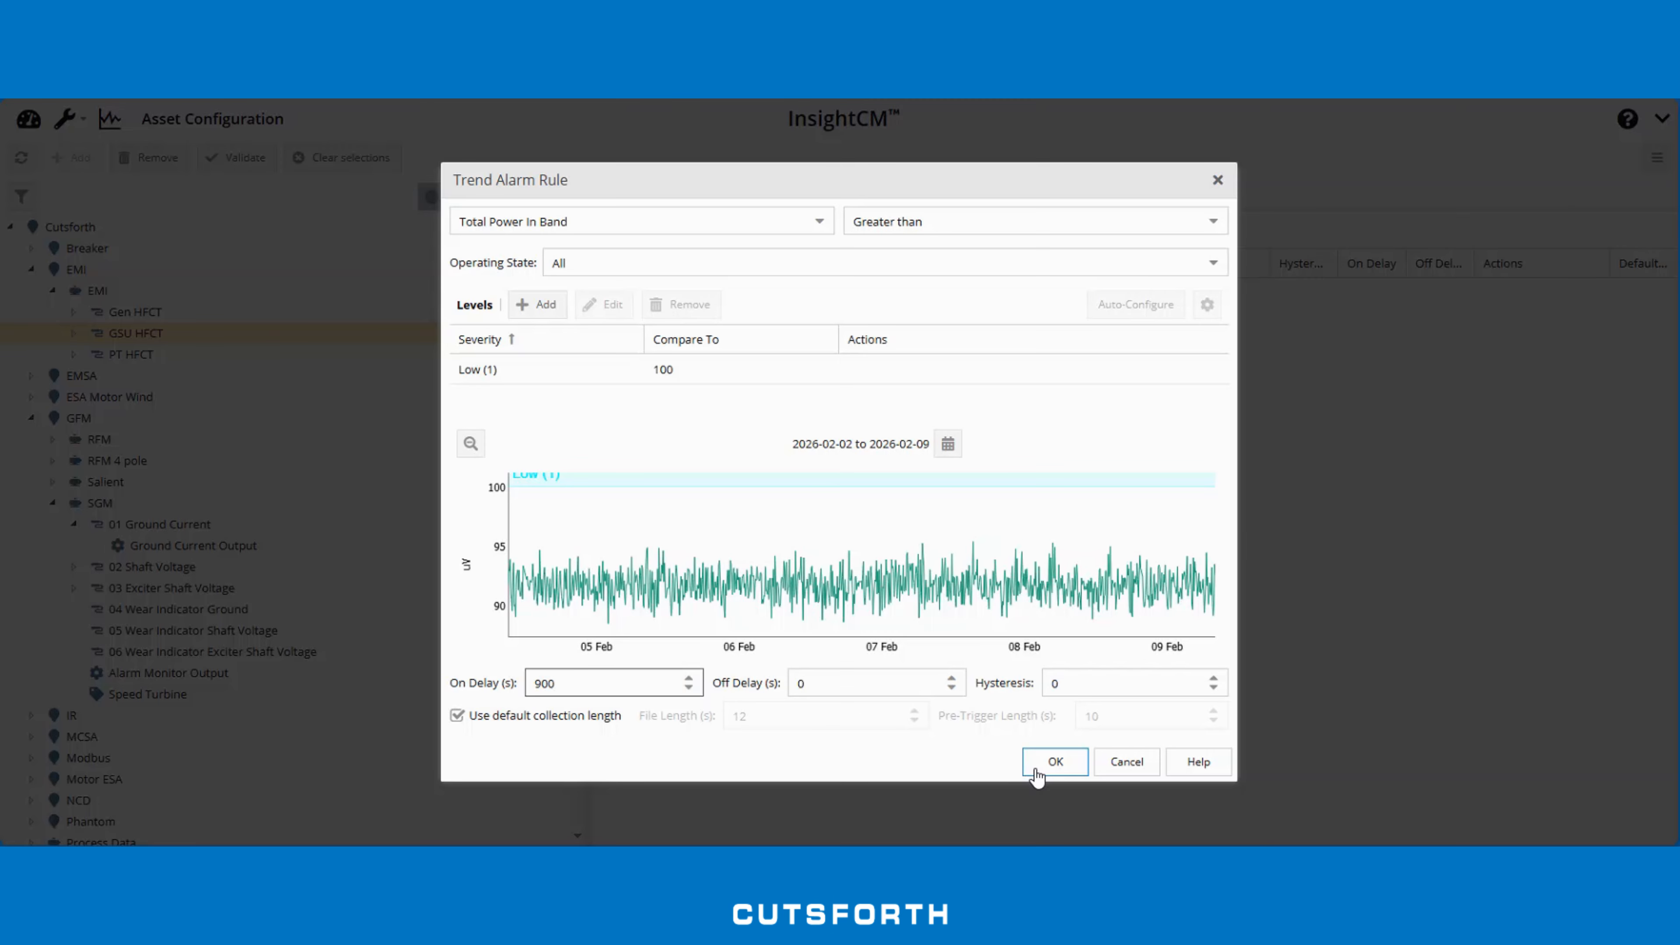
{"action": "left_click", "coordinate": [1035, 775]}
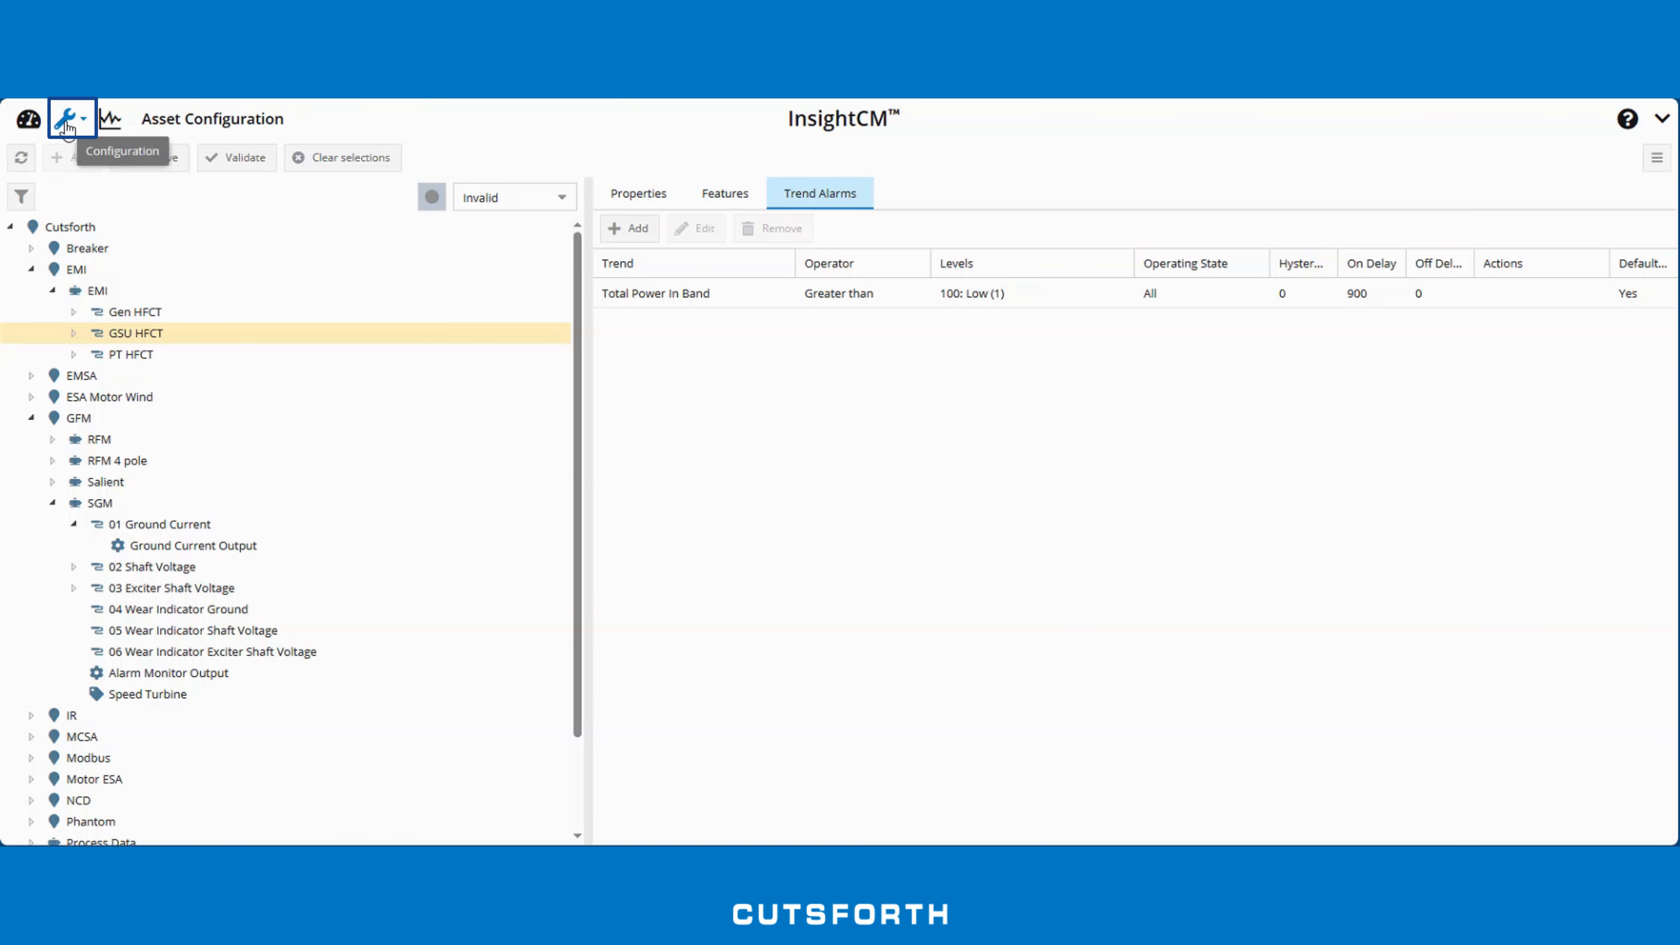
Step: Open the device configuration and send the updated configuration to the EMI-9055 device
{"action": "left_click", "coordinate": [82, 117]}
{"action": "left_click", "coordinate": [78, 178]}
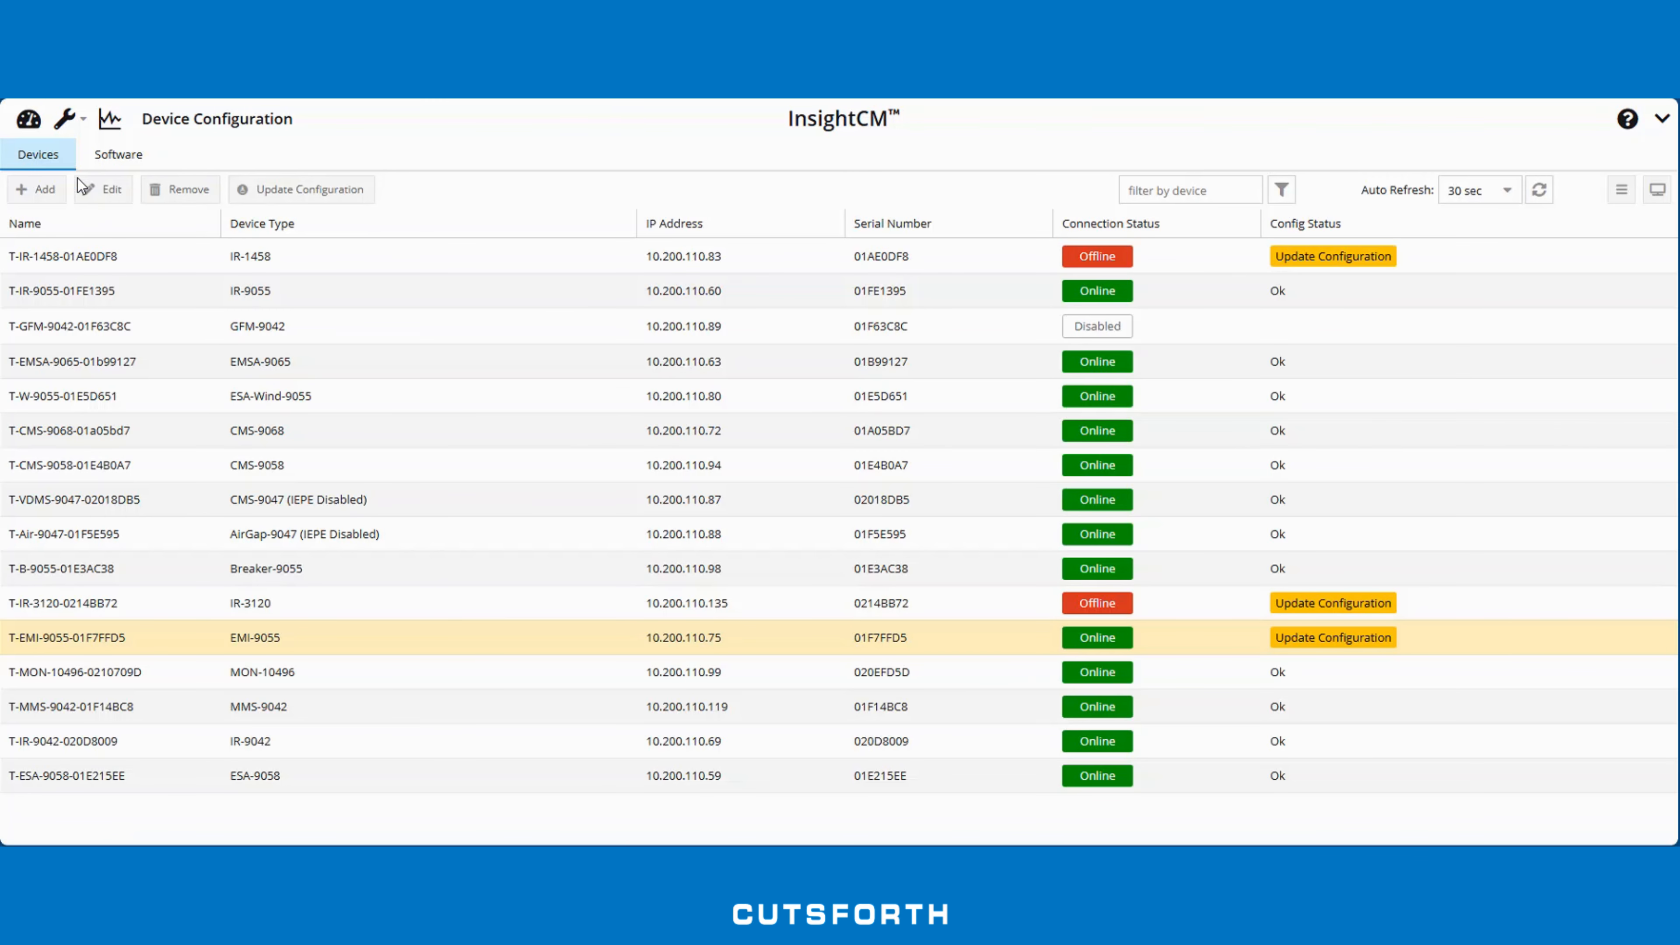
{"action": "left_click", "coordinate": [151, 644]}
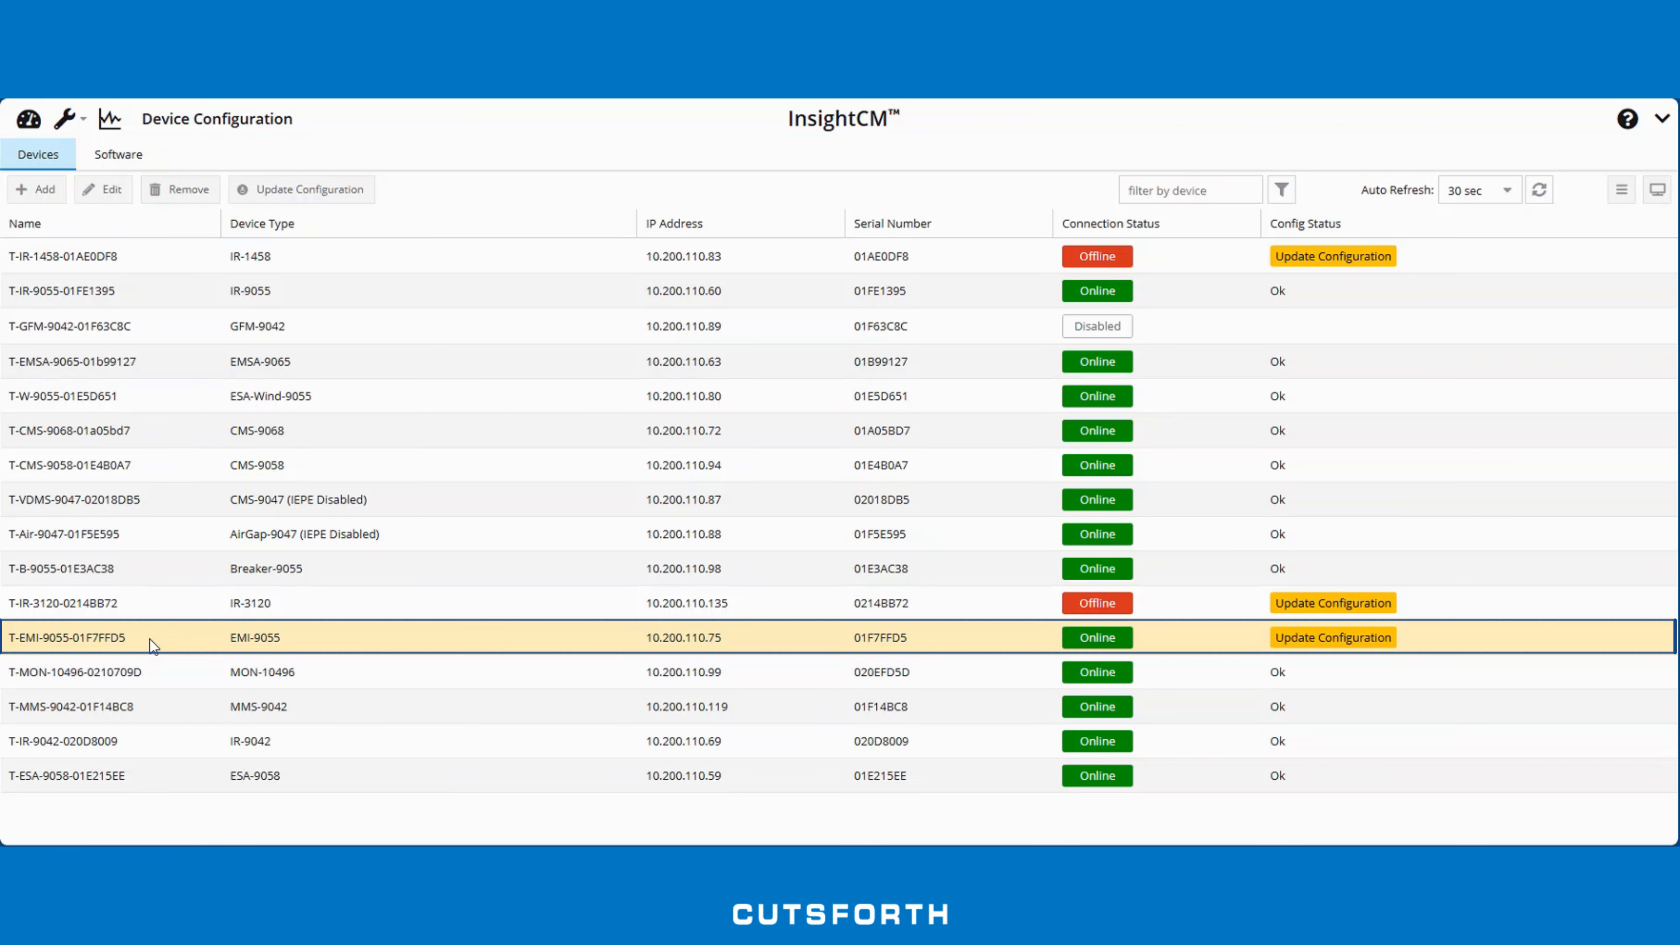
{"action": "left_click", "coordinate": [324, 195]}
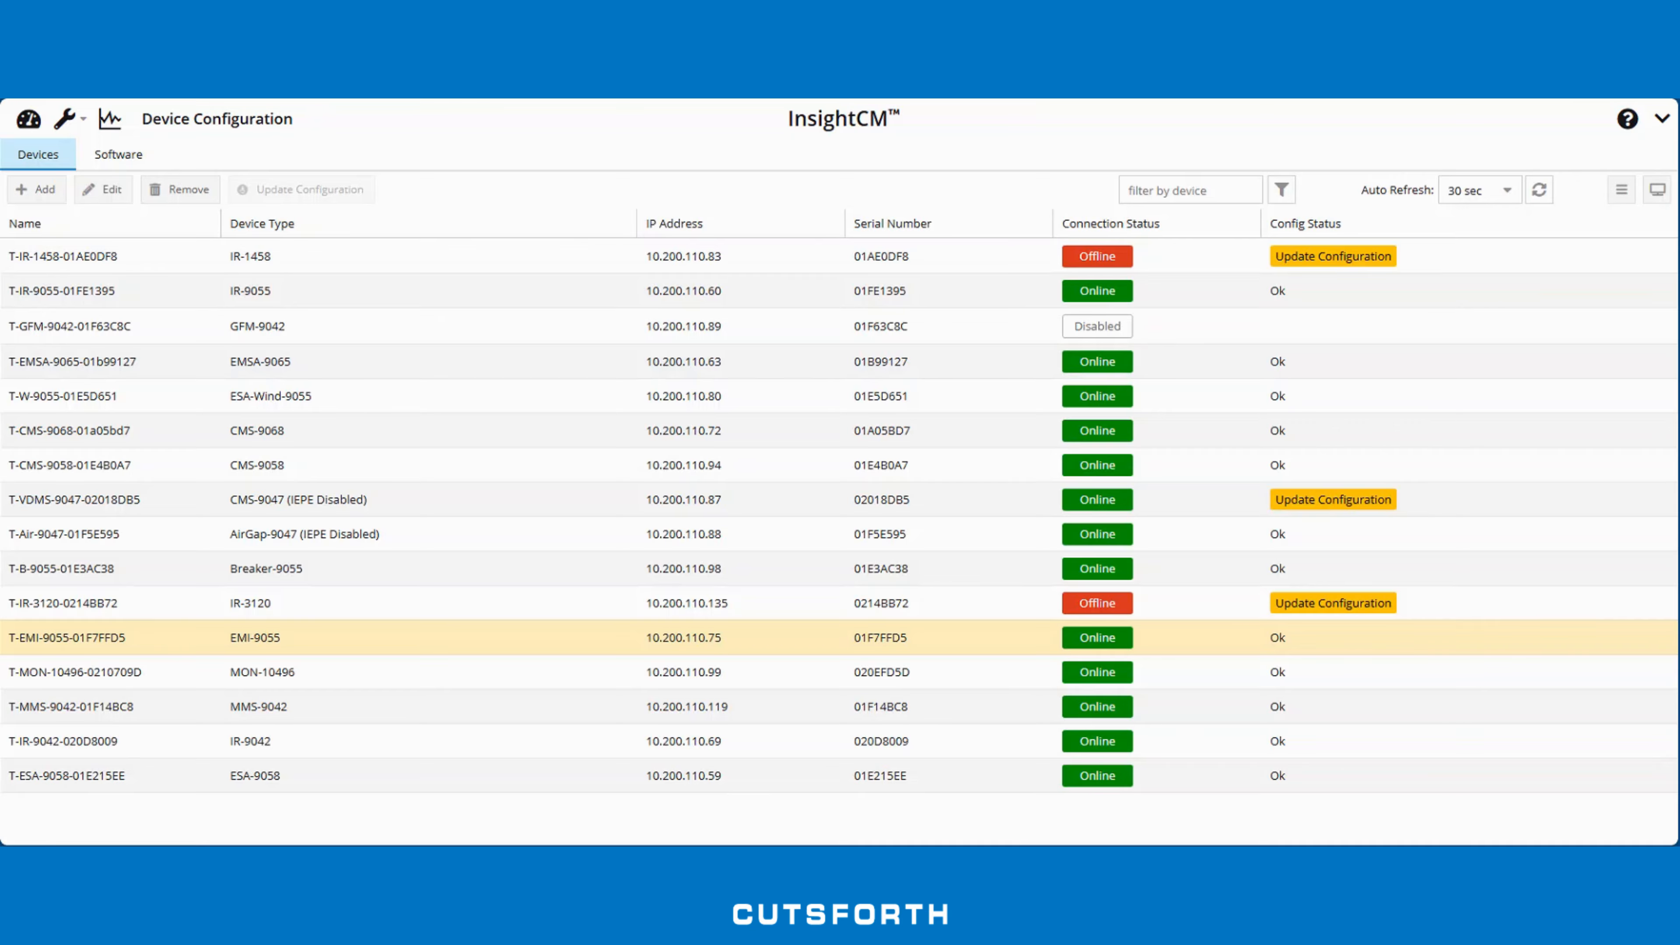
Step: View the GSU HFCT Total Power In Band trend in the Data Viewer with alarm levels shown and data event markers hidden
{"action": "left_click", "coordinate": [110, 118]}
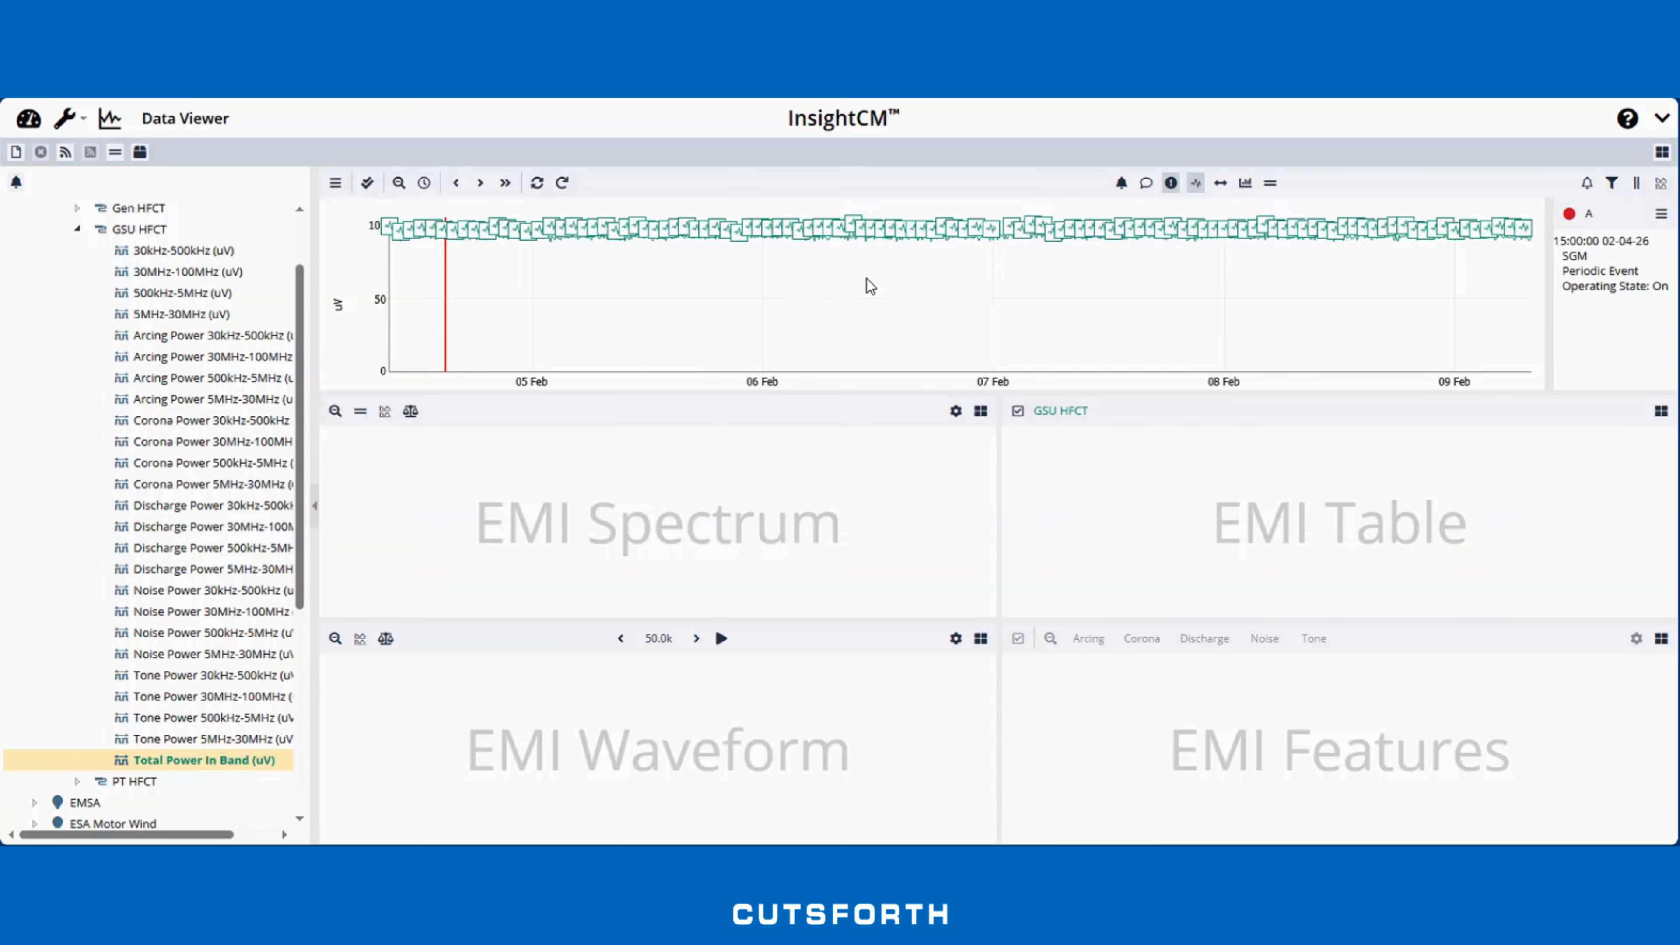
{"action": "left_click", "coordinate": [1589, 185]}
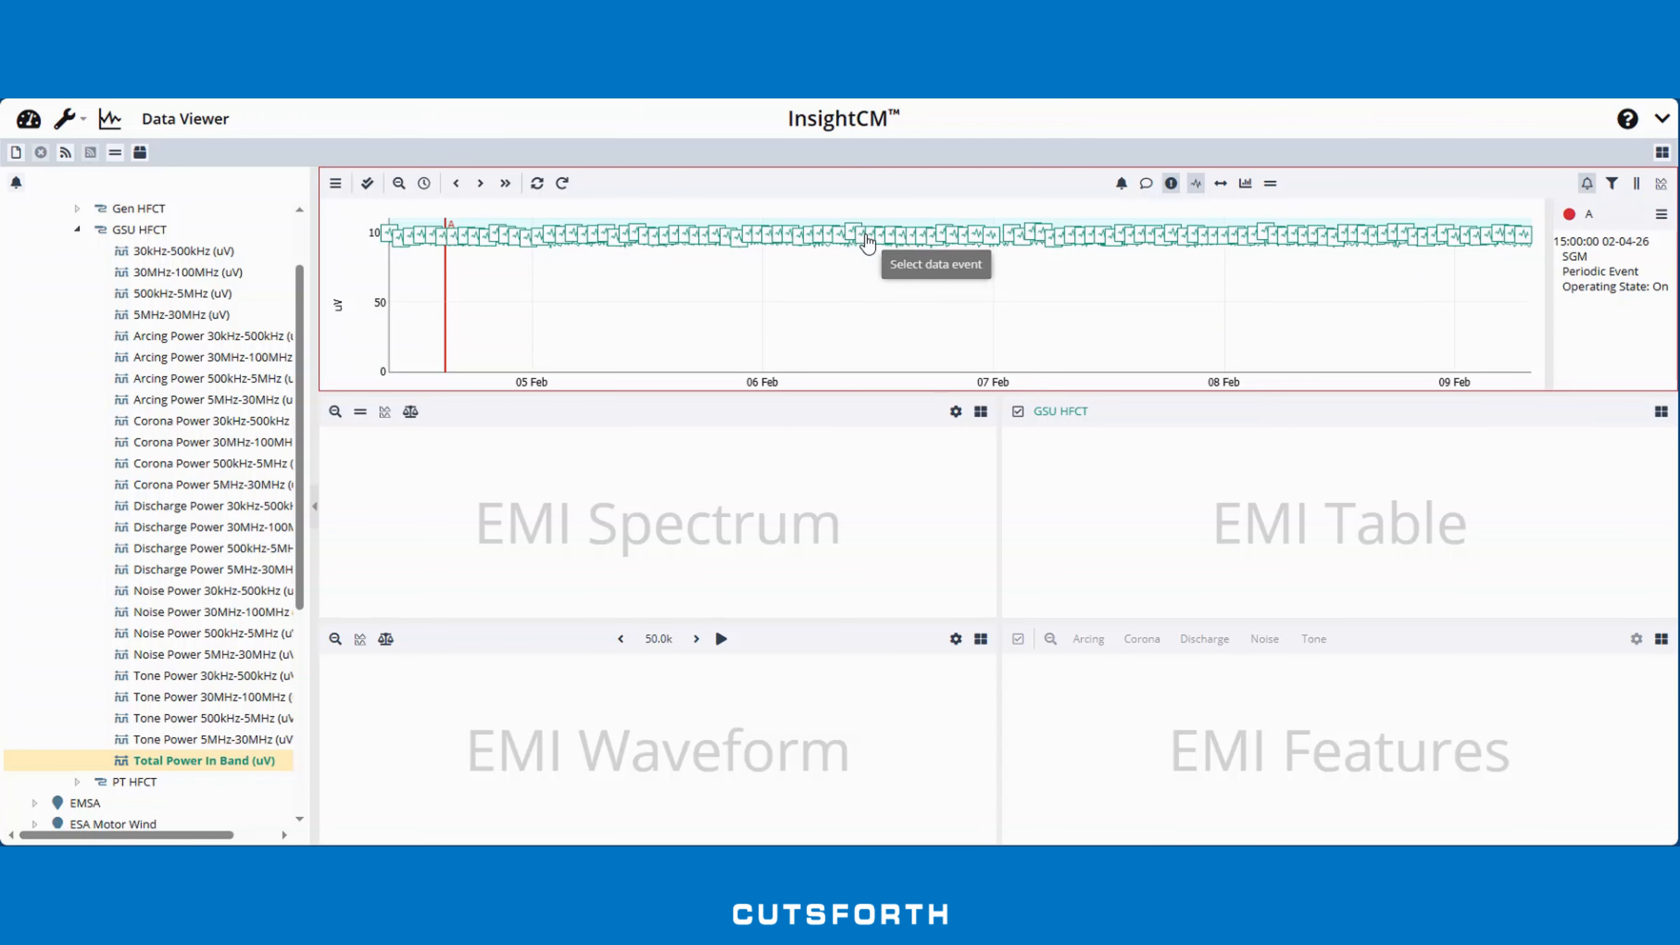
{"action": "left_click", "coordinate": [1173, 186]}
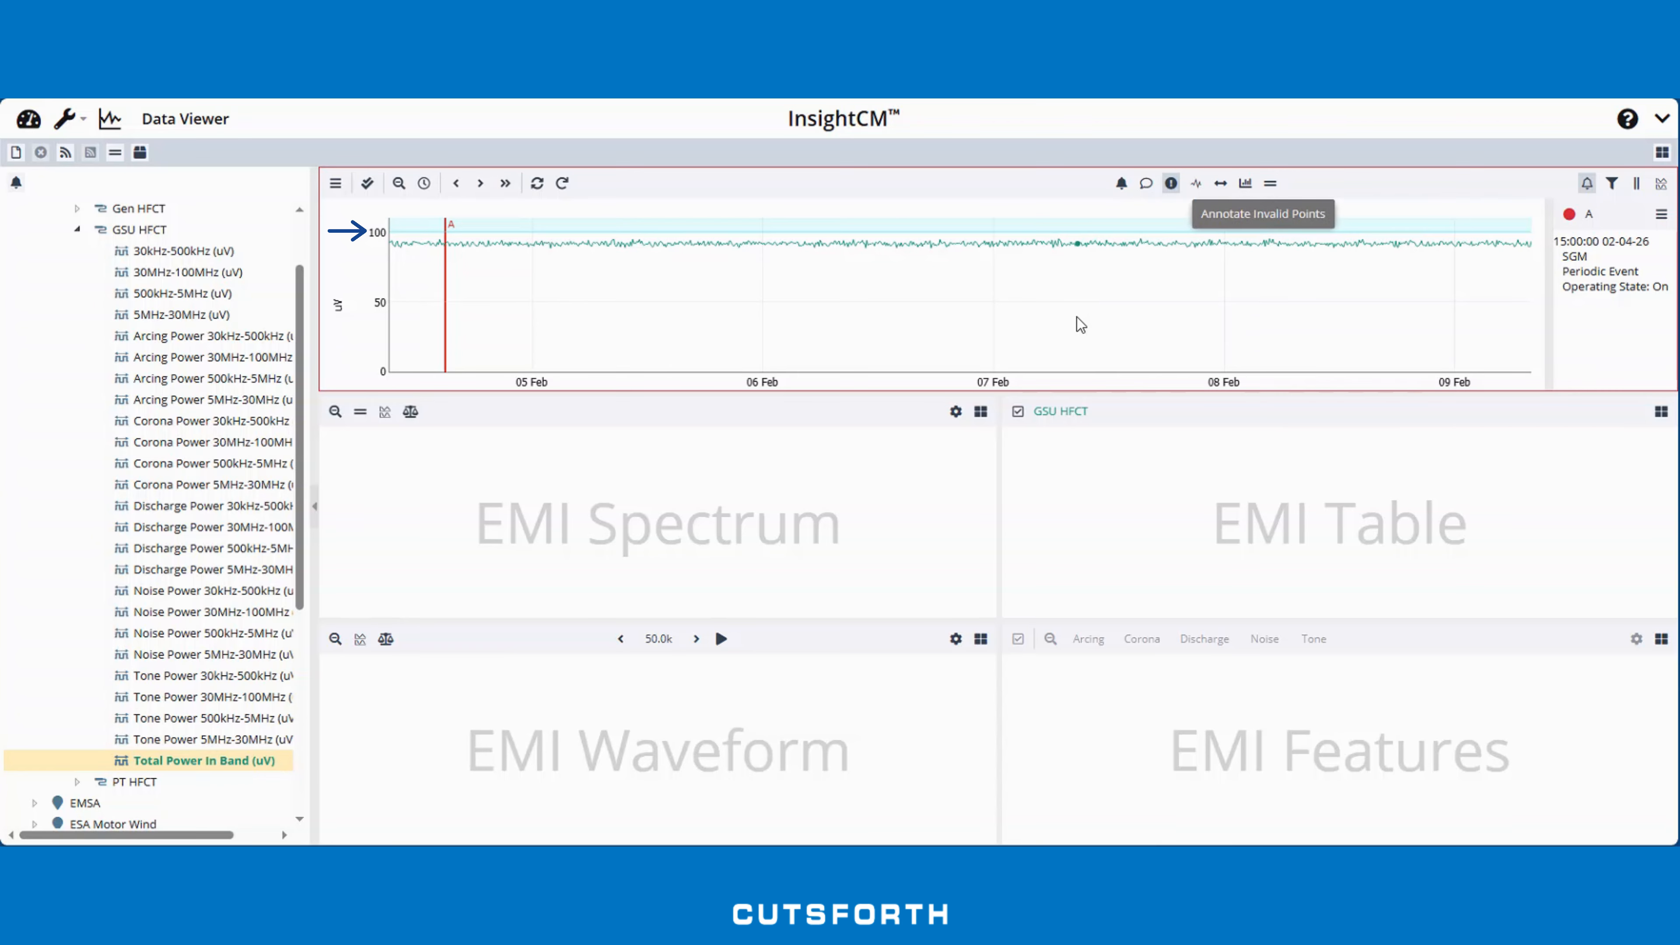
{"action": "left_click", "coordinate": [1327, 292]}
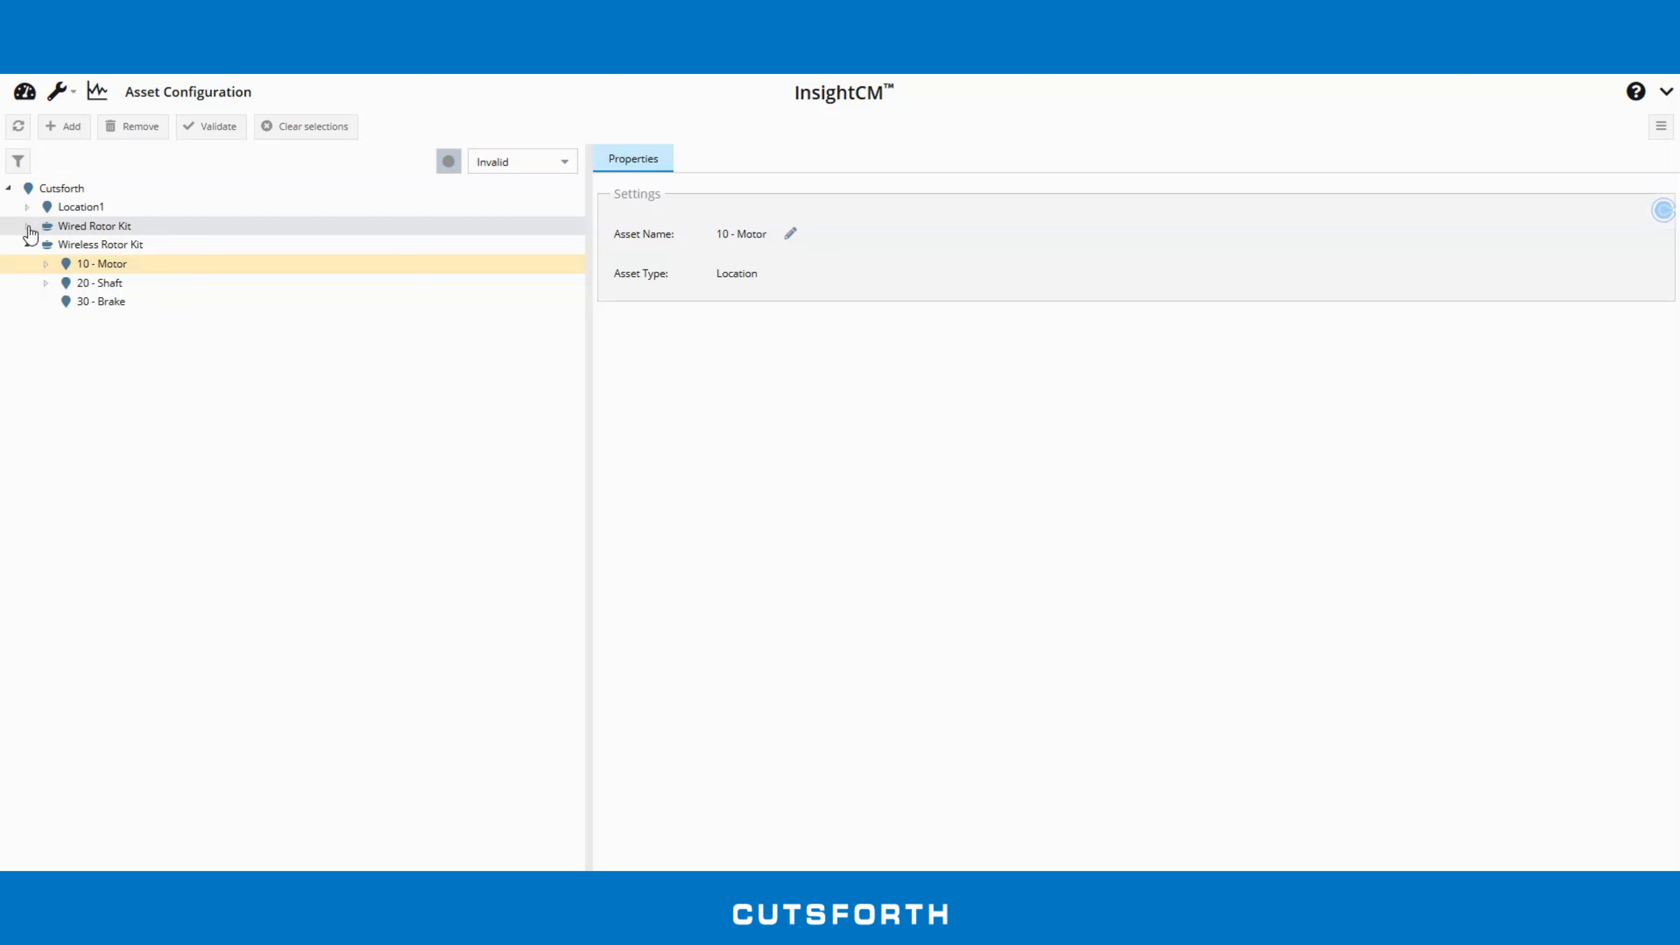
Step: Open the trend alarms of the Motor ROI under Wired Rotor Kit, 10 - Motor, 04 - Thermography, Infrared
{"action": "left_click", "coordinate": [28, 226]}
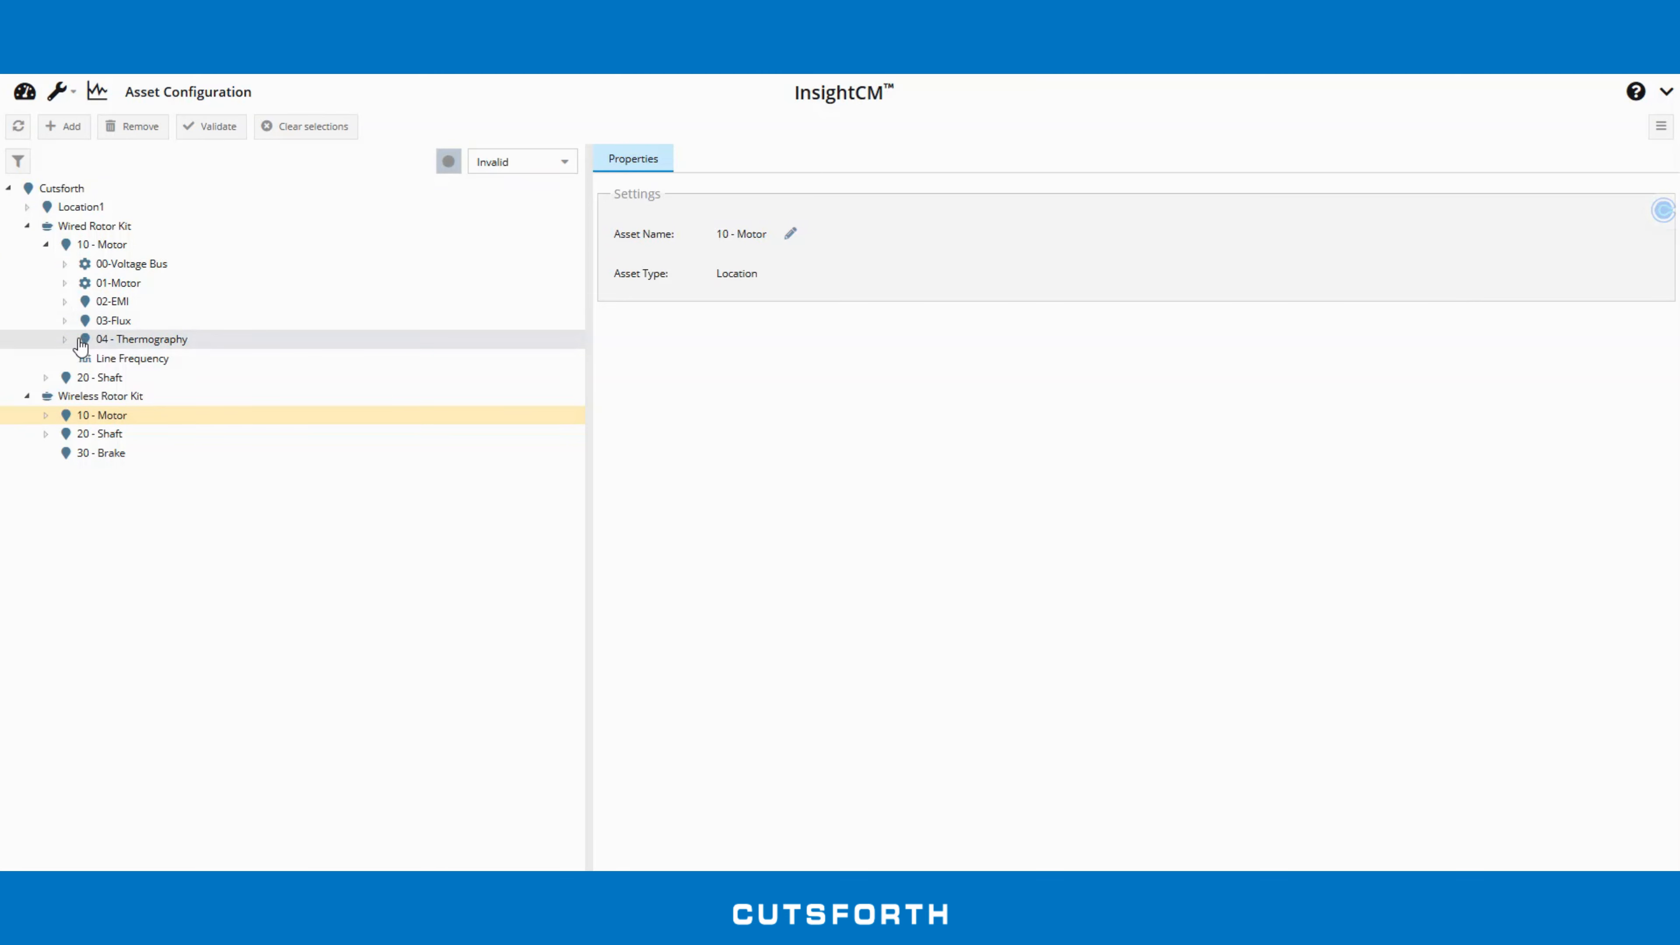
{"action": "left_click", "coordinate": [65, 338]}
{"action": "left_click", "coordinate": [111, 360]}
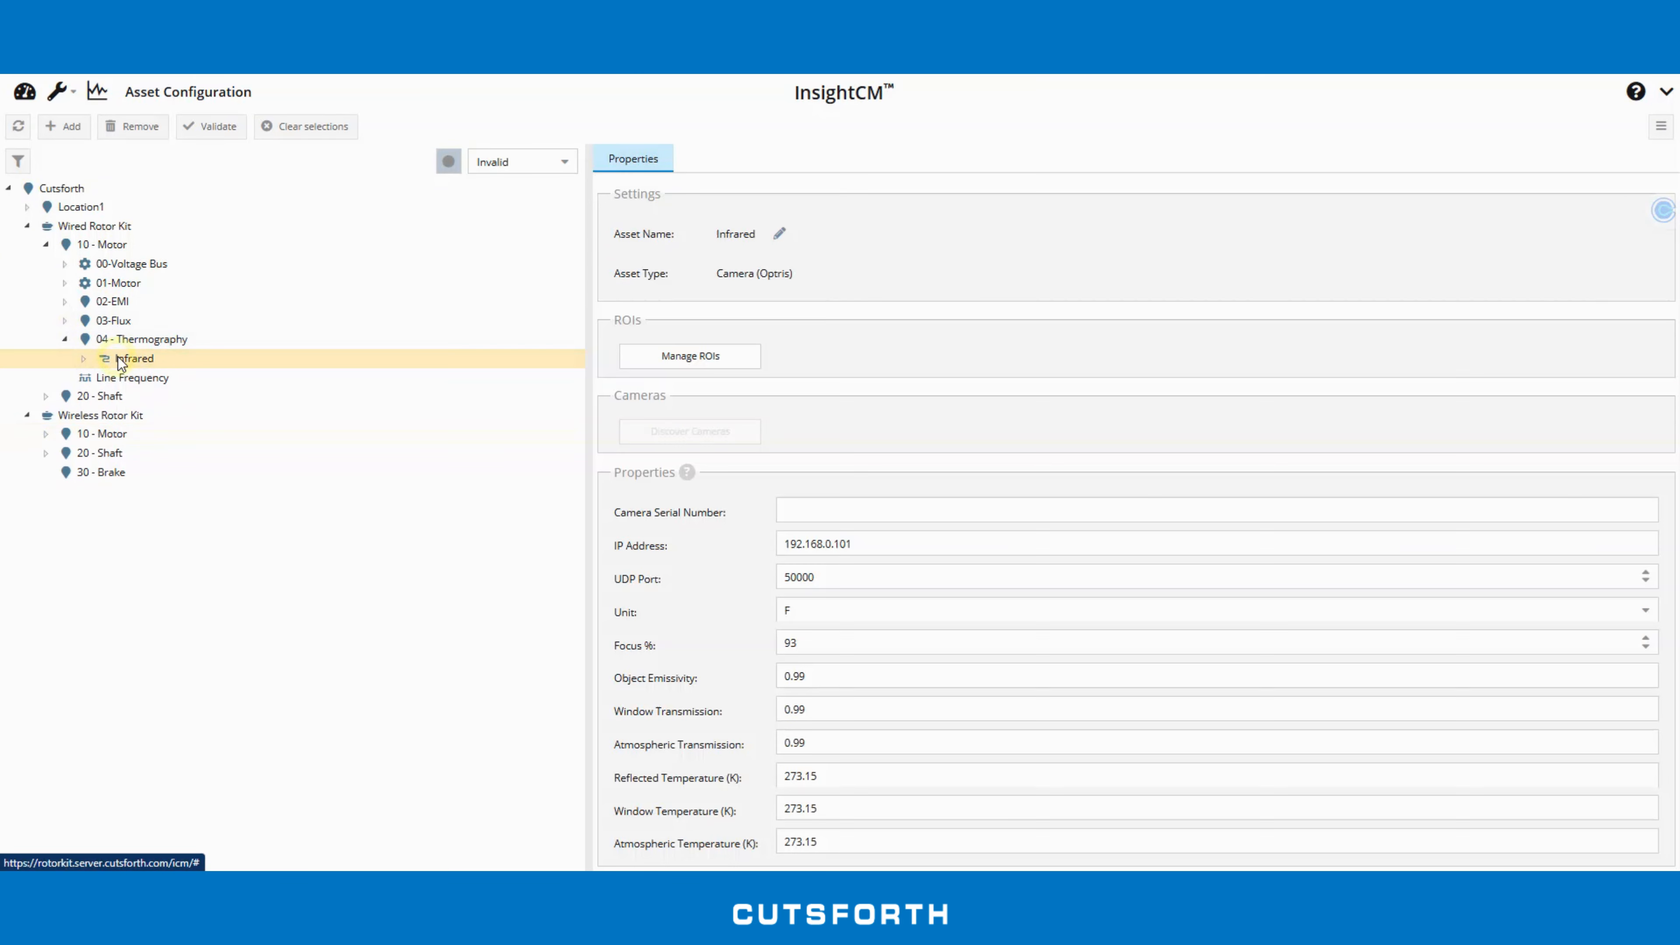
{"action": "left_click", "coordinate": [83, 358]}
{"action": "left_click", "coordinate": [134, 378]}
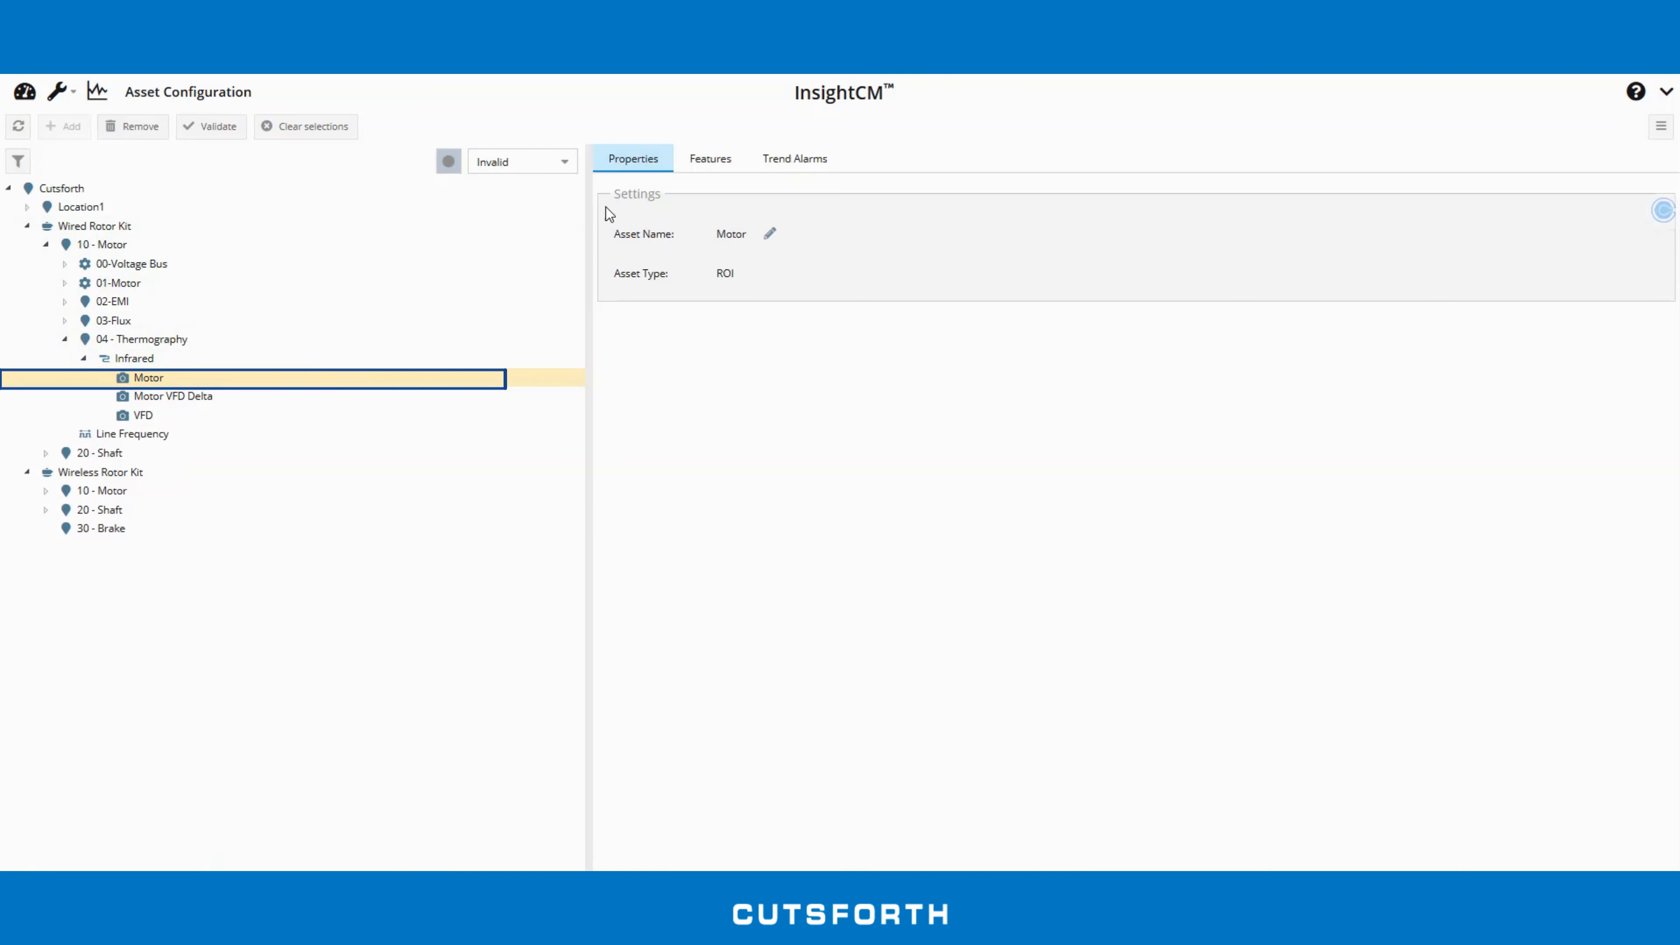
{"action": "left_click", "coordinate": [780, 162]}
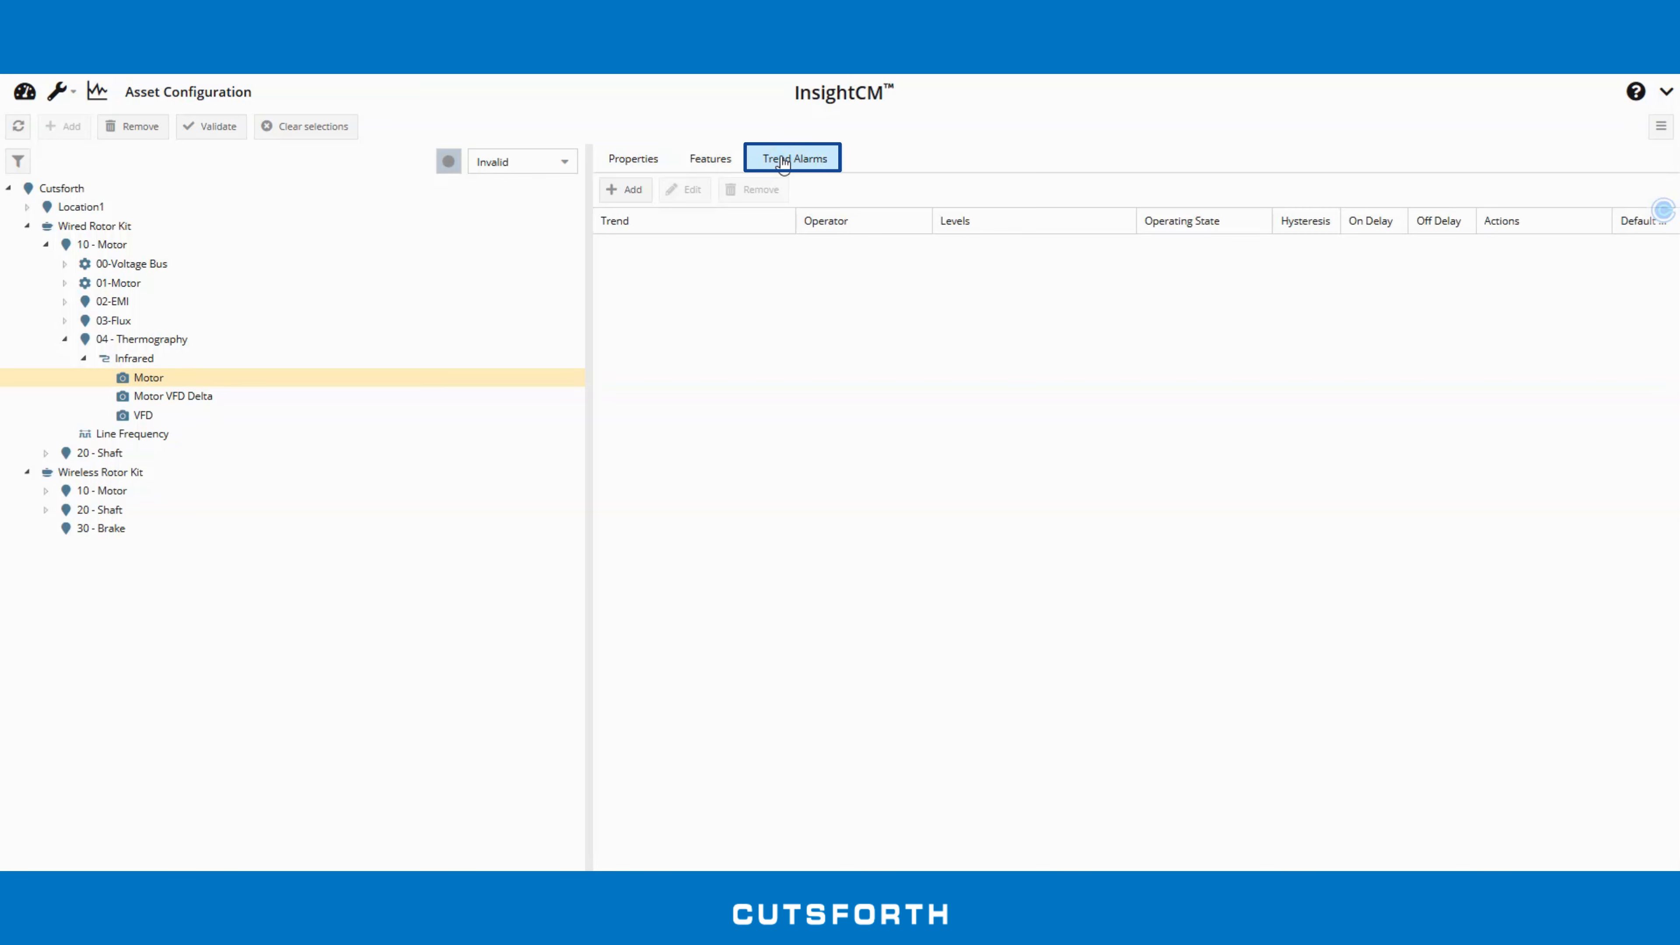
Step: Start a new trend alarm rule for Maximum, with the chart range starting 2026-01-02 and the operating state set to On
{"action": "left_click", "coordinate": [627, 190]}
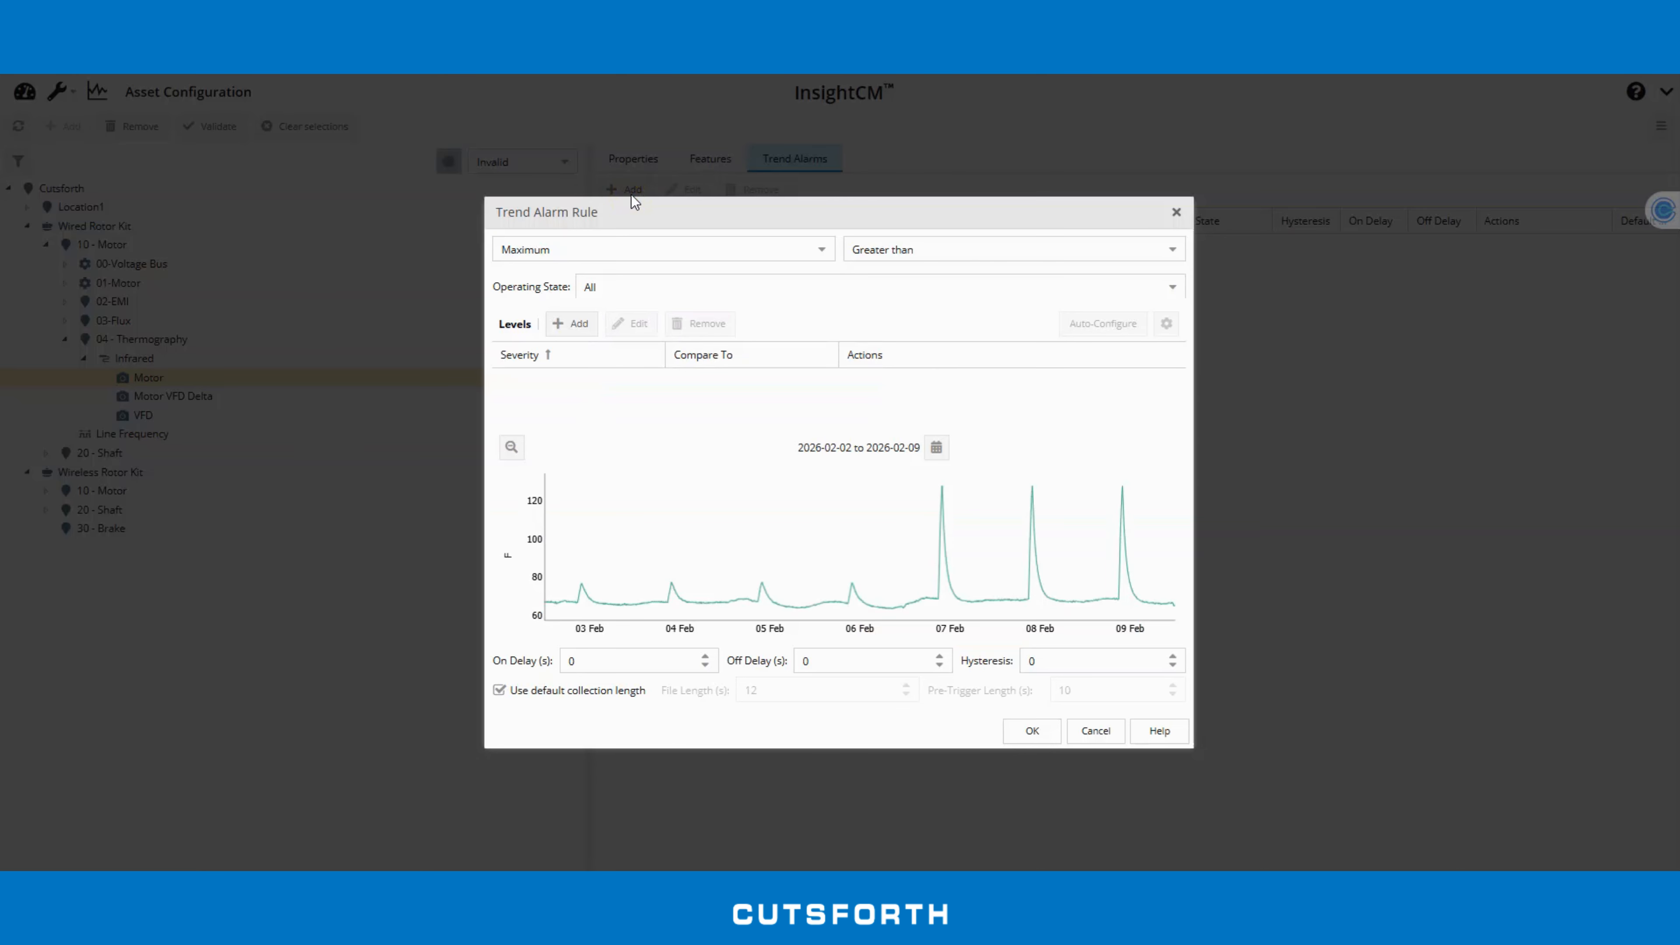
{"action": "left_click", "coordinate": [935, 450]}
{"action": "left_click", "coordinate": [836, 454]}
{"action": "type", "text": "1-02"}
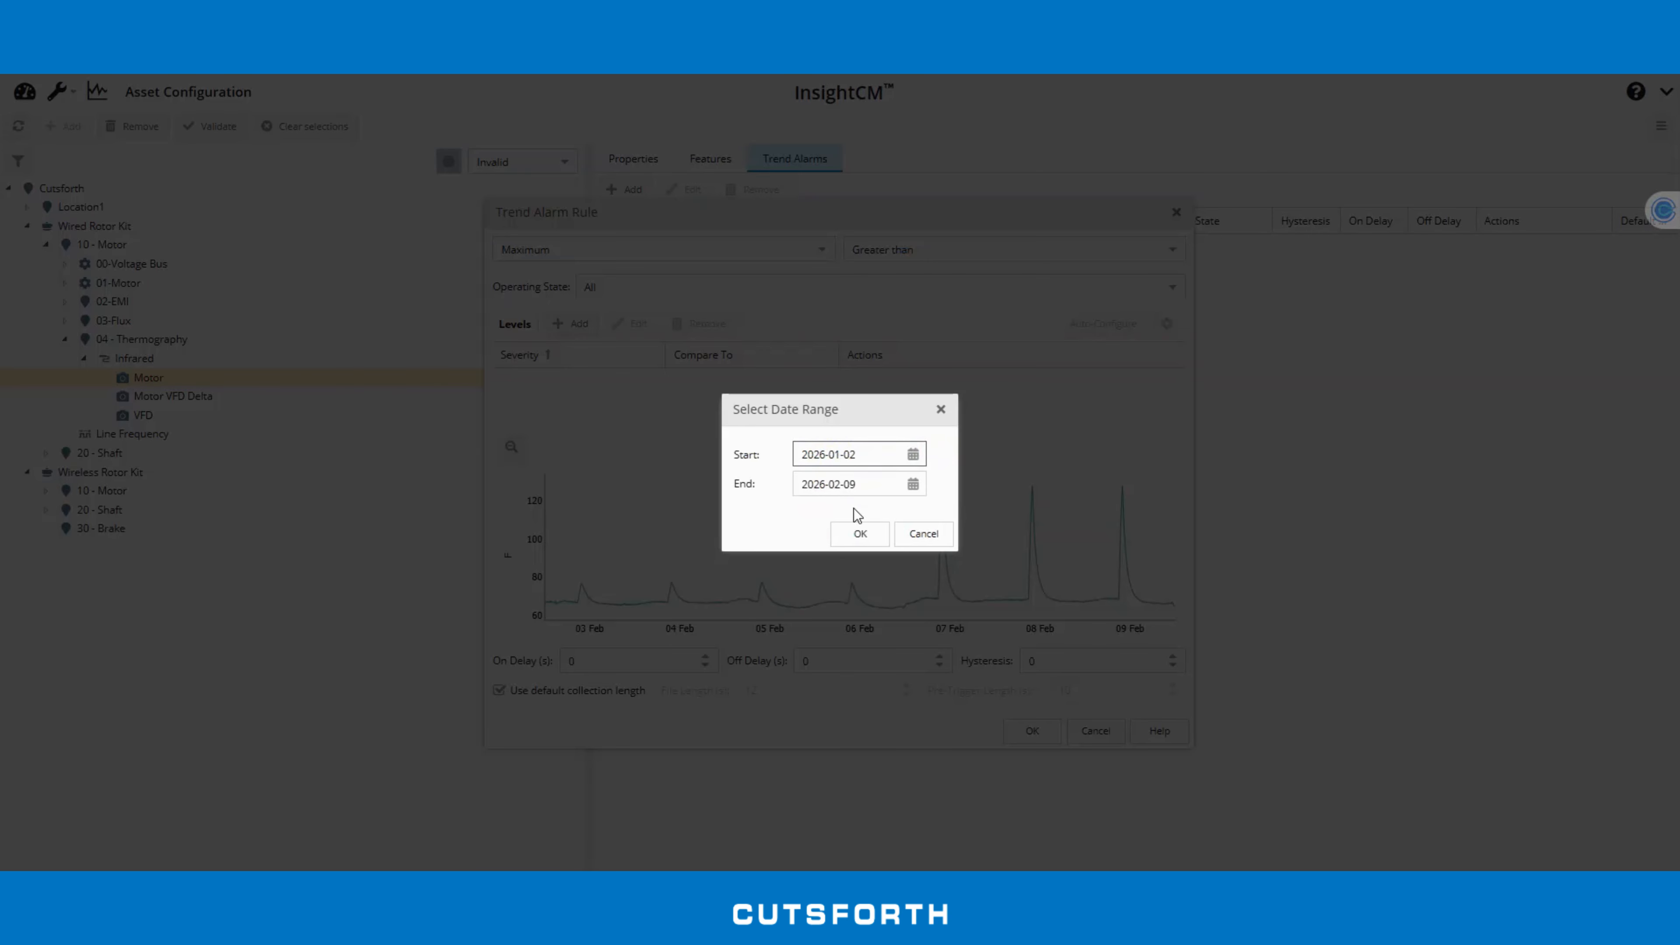
{"action": "left_click", "coordinate": [859, 532]}
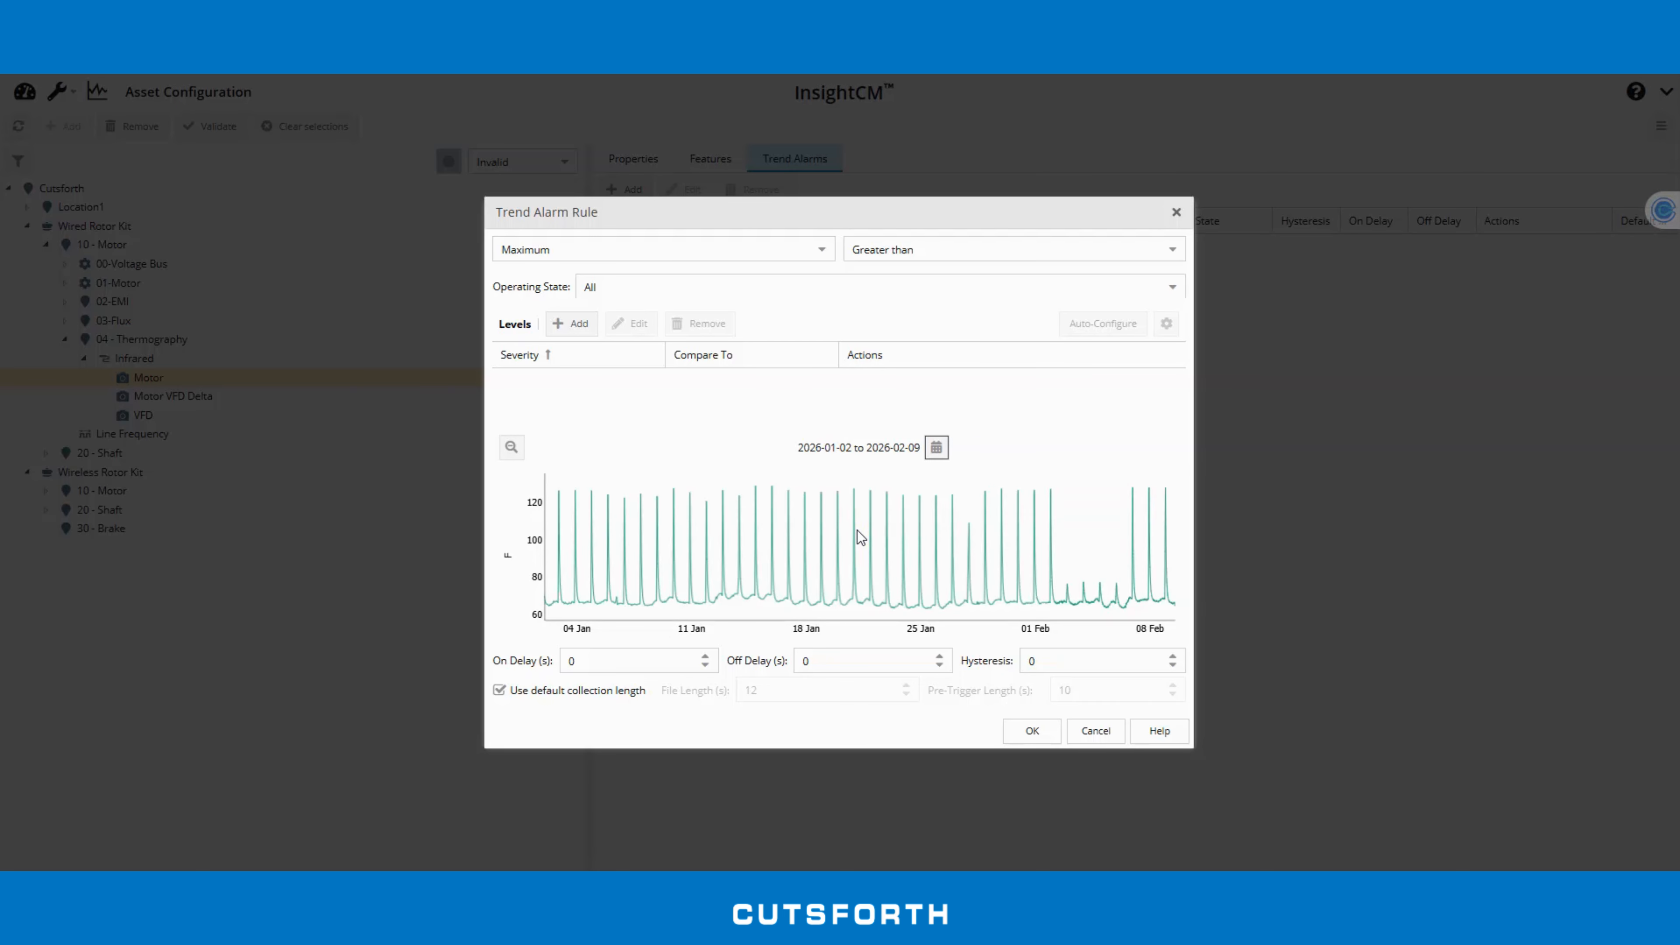
{"action": "left_click", "coordinate": [706, 290]}
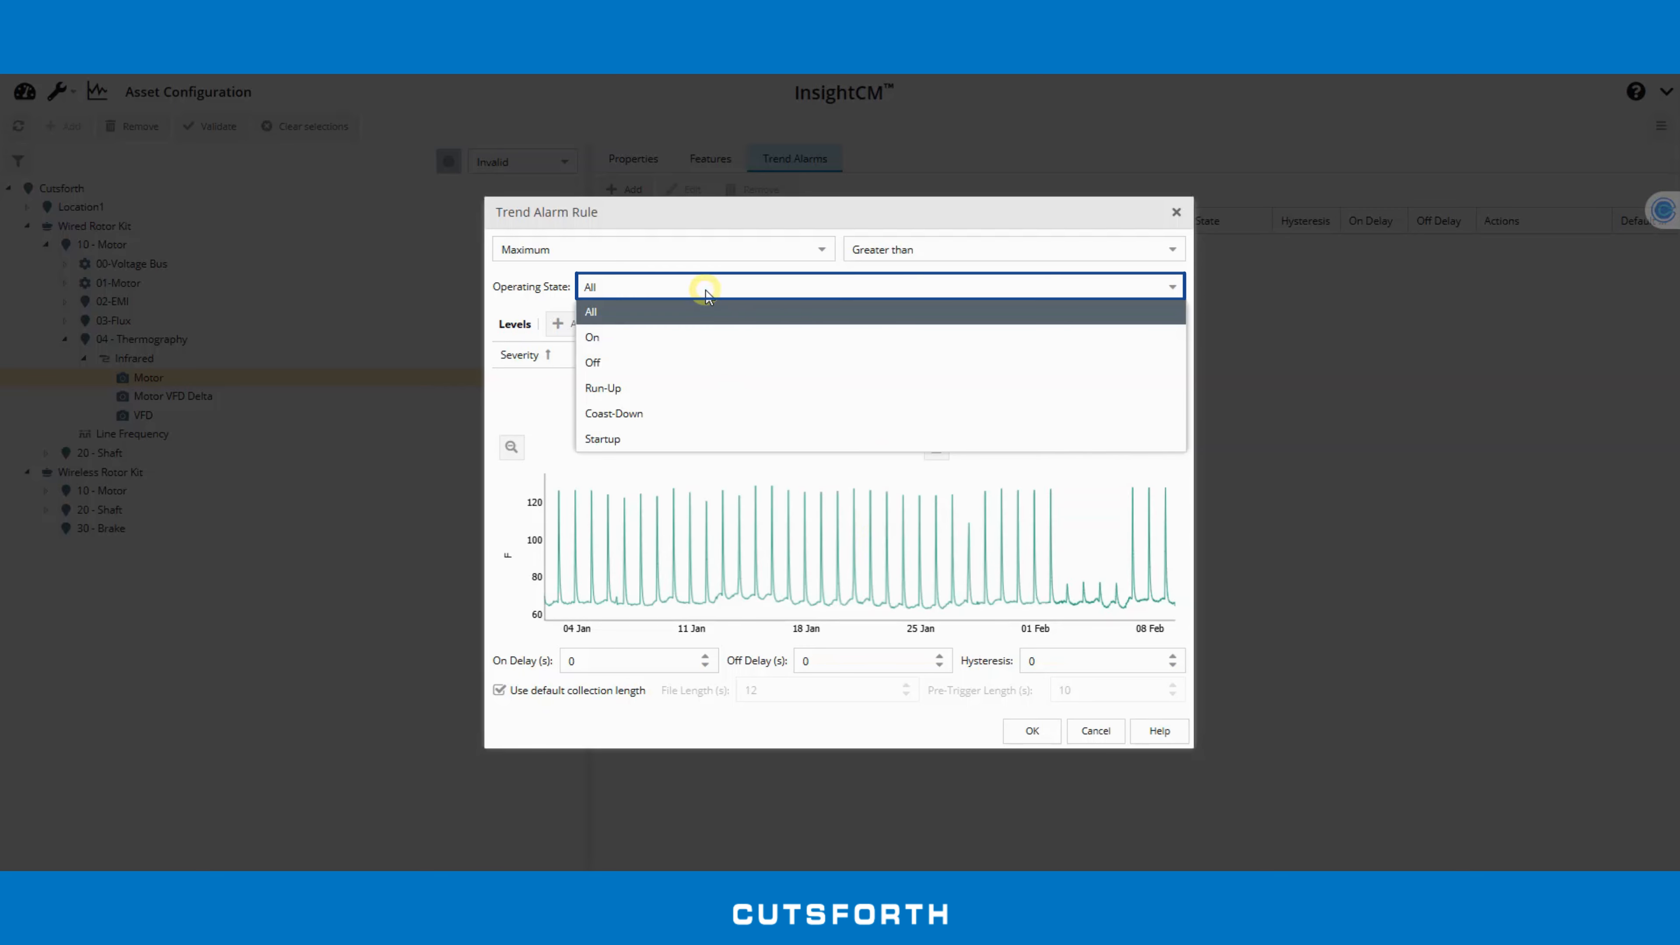
{"action": "left_click", "coordinate": [649, 335]}
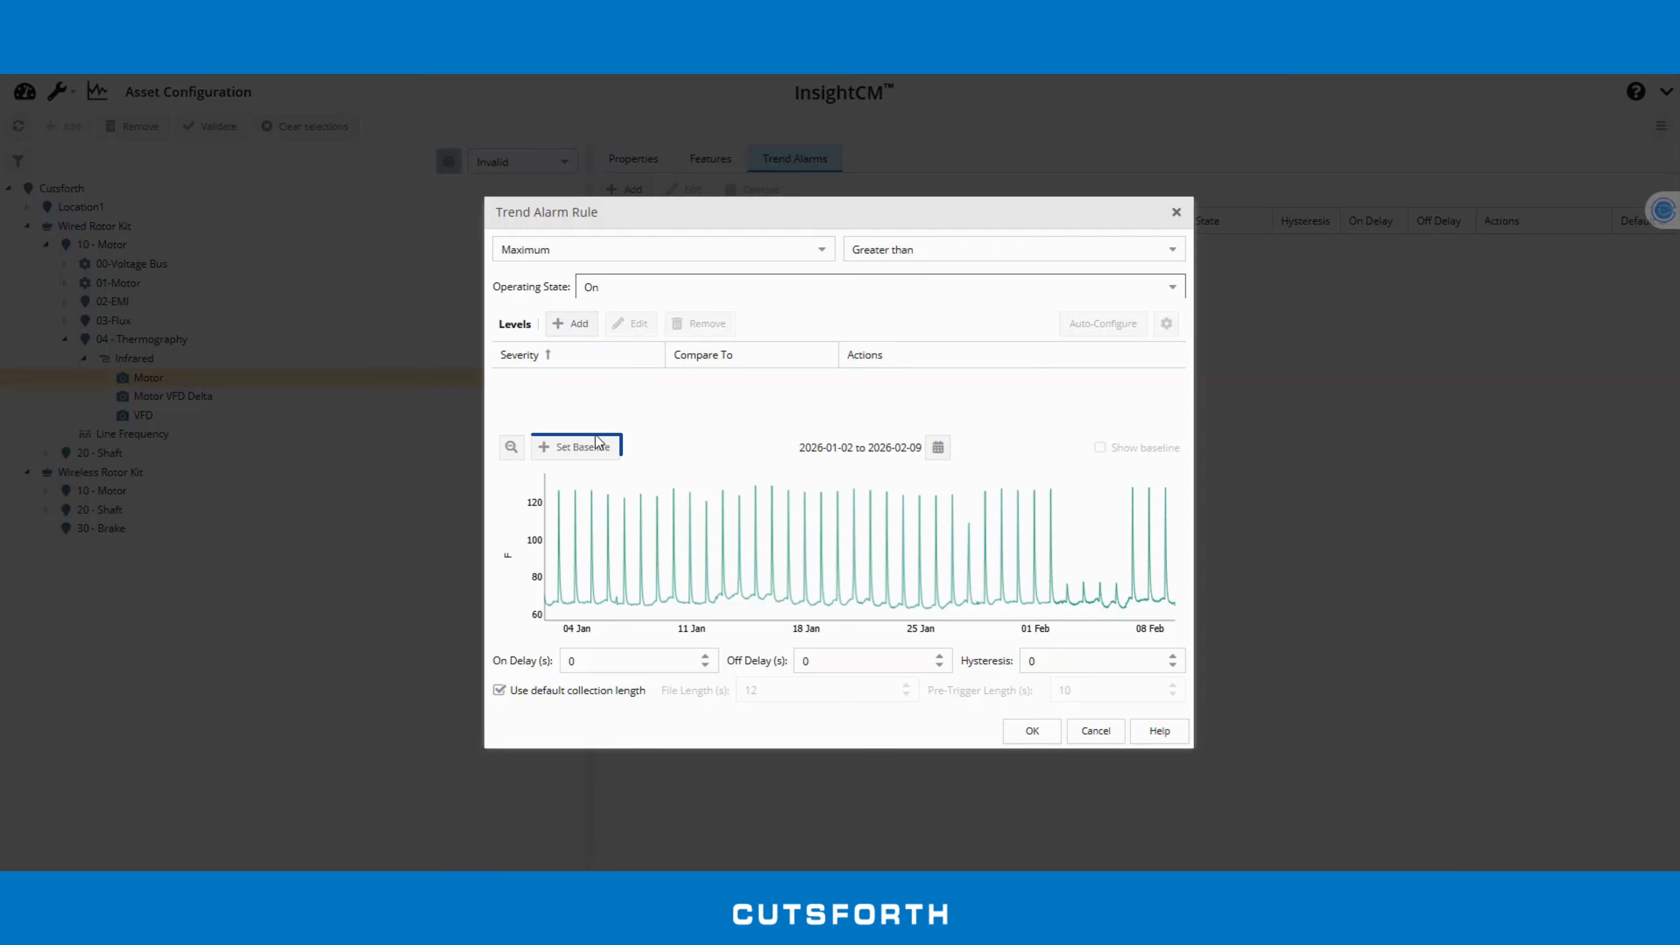
Step: Set the baseline from the charted data, auto-configure the alarm levels from it, and save the rule
{"action": "left_click", "coordinate": [596, 449]}
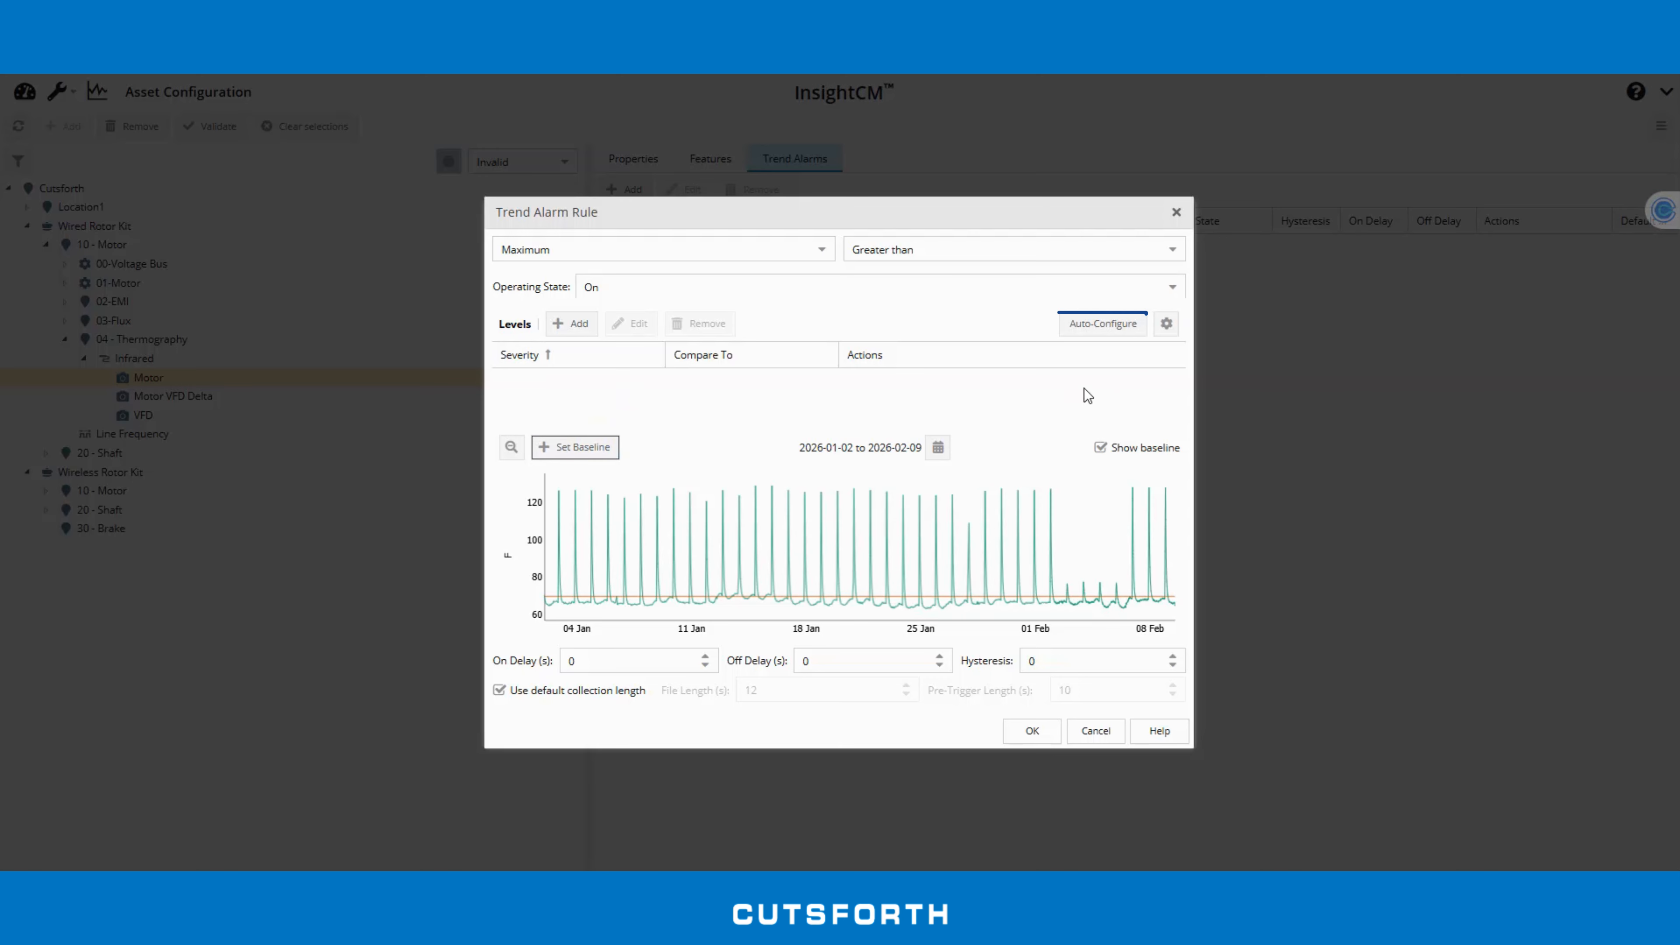
{"action": "left_click", "coordinate": [1105, 329]}
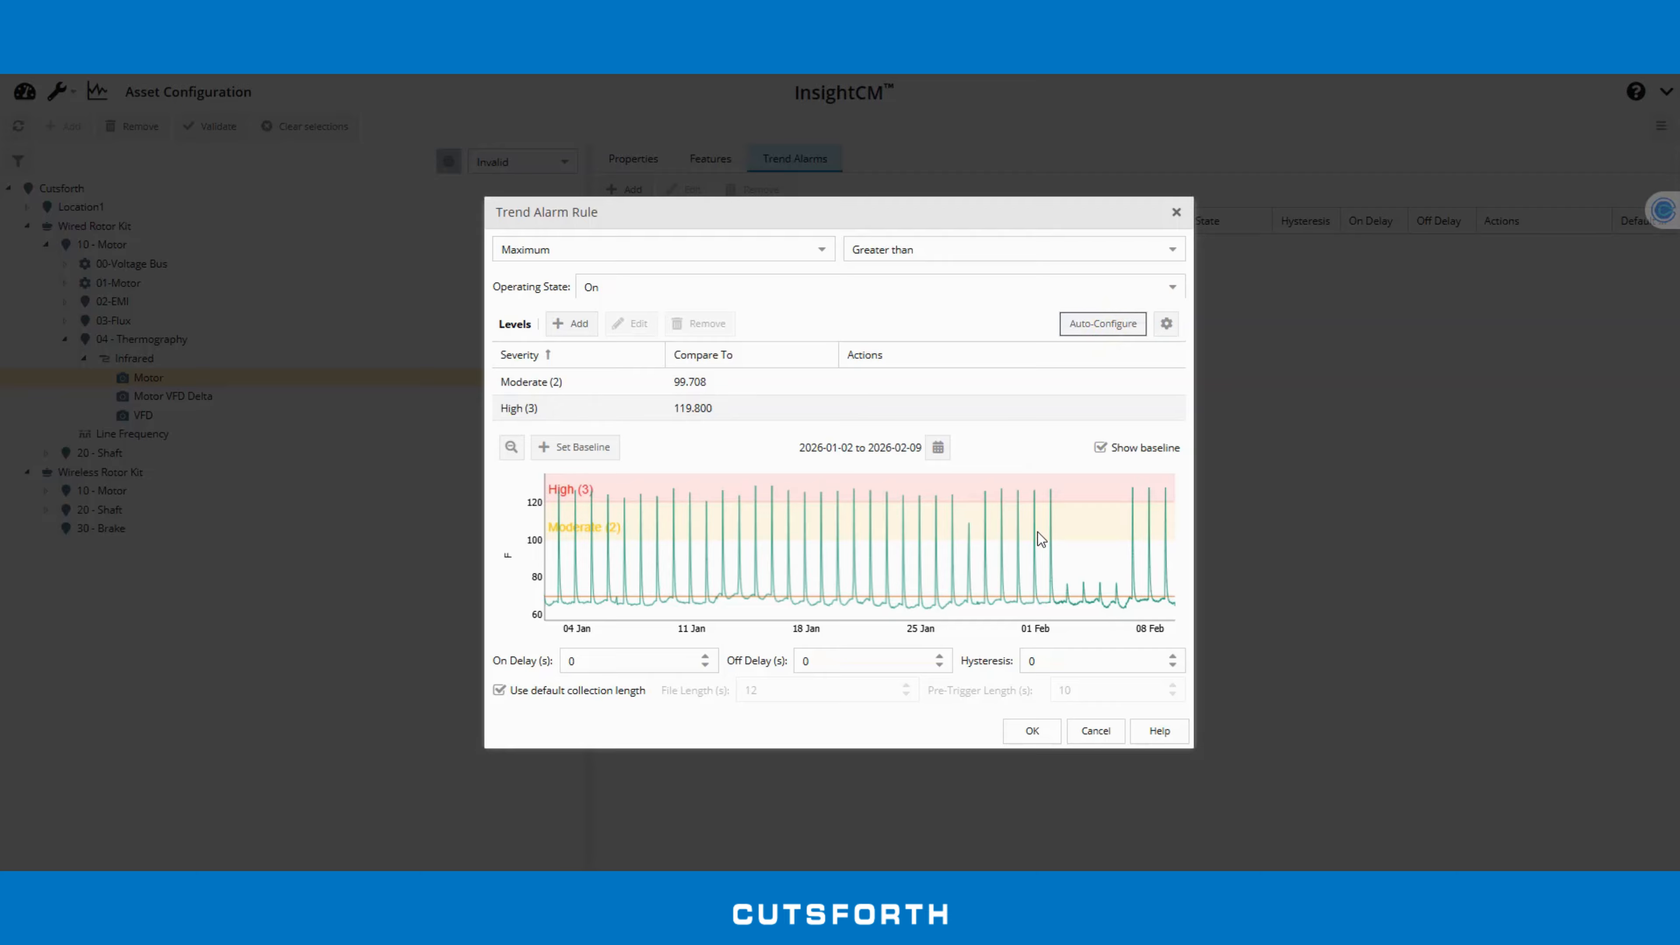
{"action": "left_click", "coordinate": [1023, 727]}
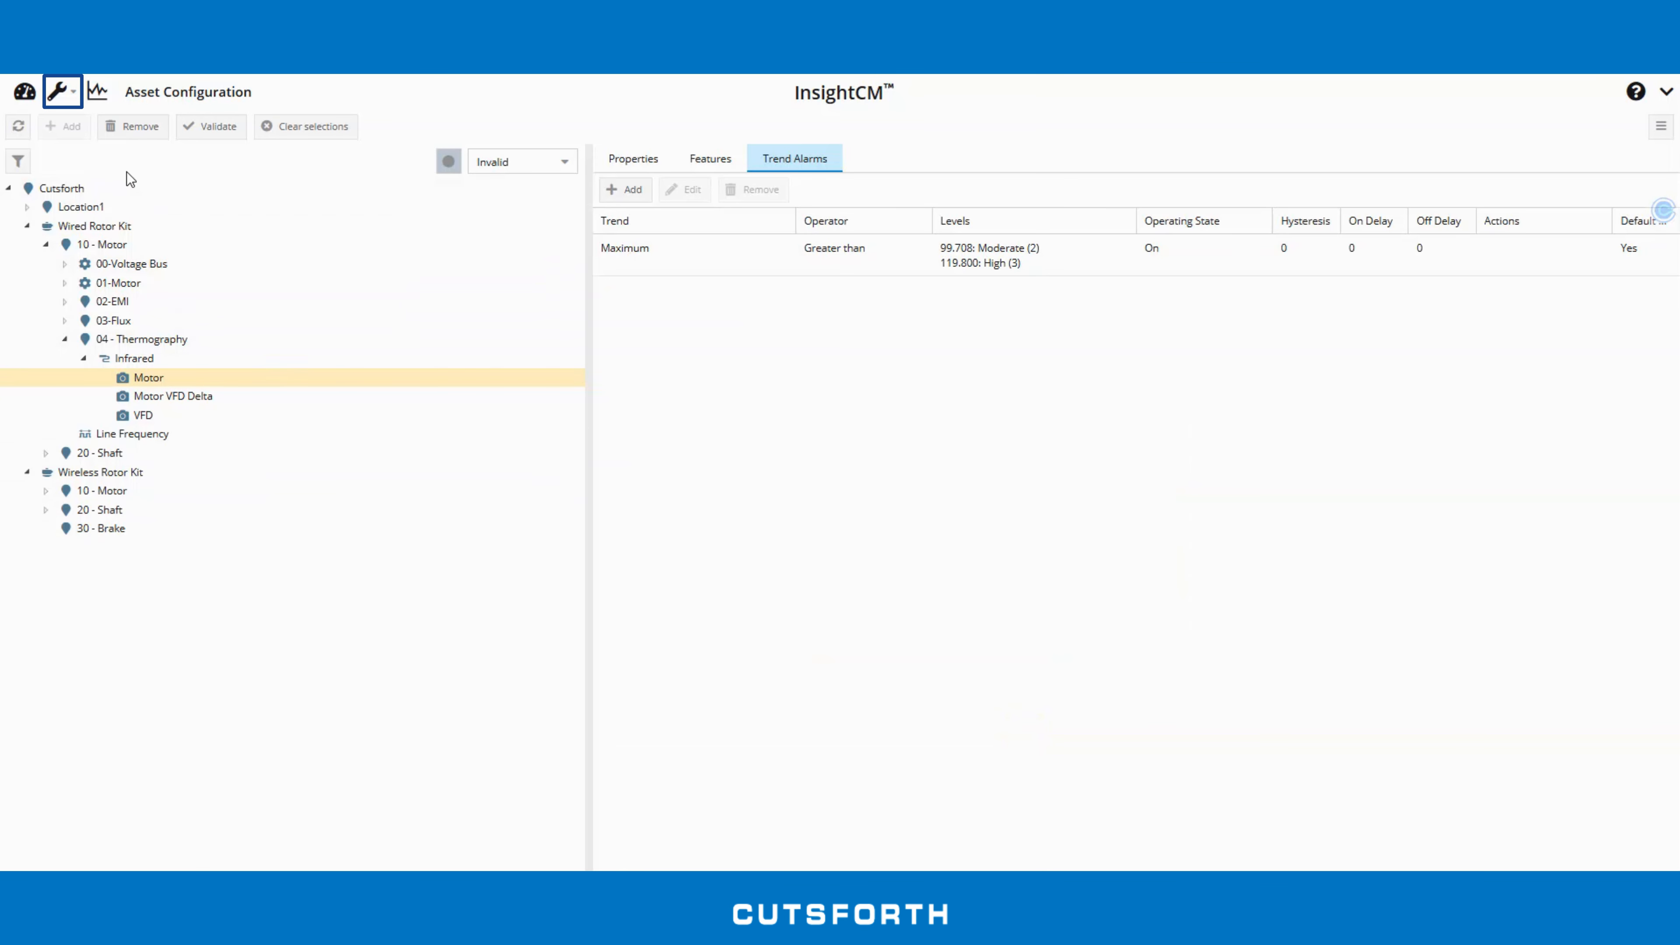
Step: Send the updated configuration to the IR-9042 device and refresh the device list
{"action": "left_click", "coordinate": [76, 98]}
{"action": "left_click", "coordinate": [75, 147]}
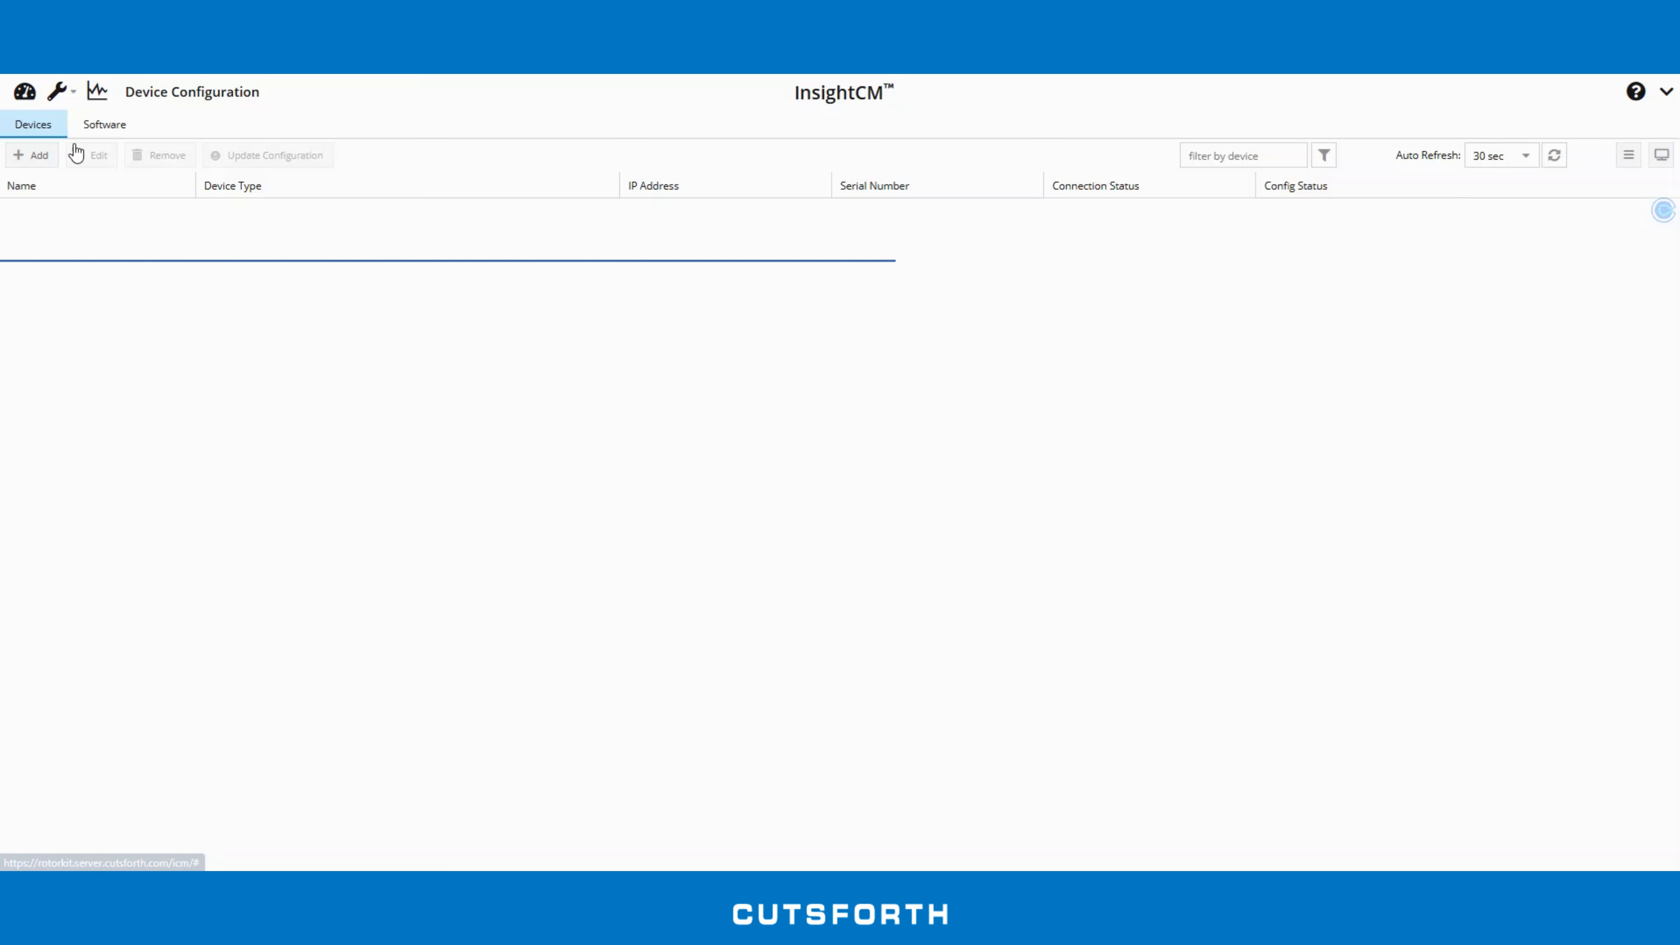
{"action": "left_click", "coordinate": [84, 276]}
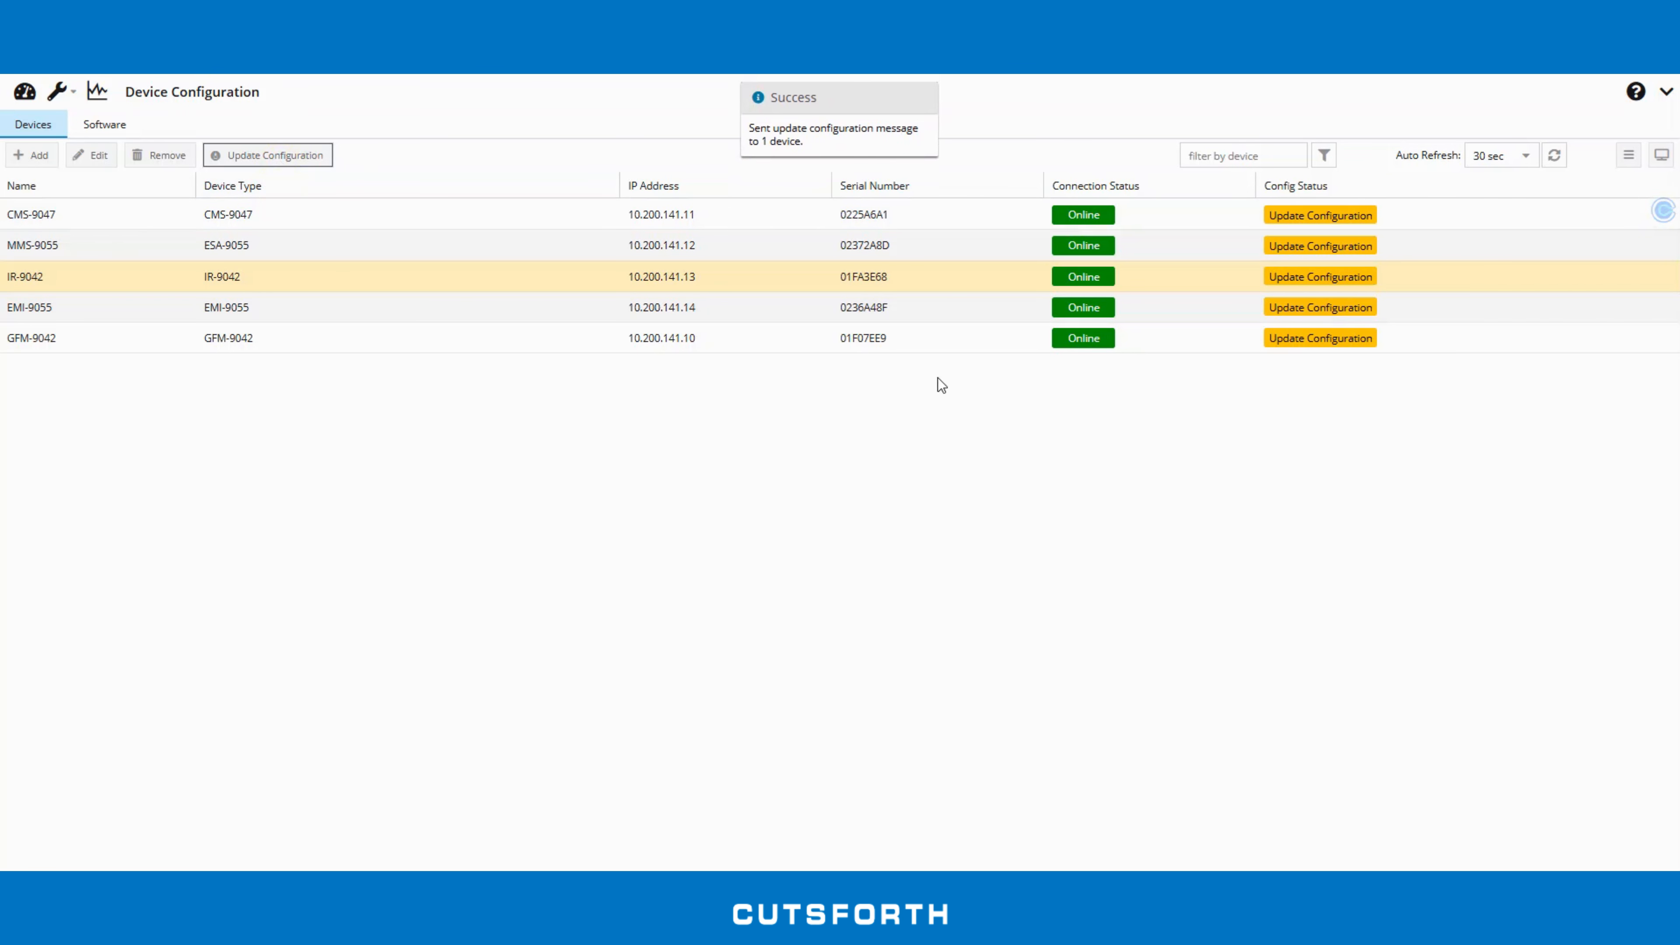
{"action": "left_click", "coordinate": [1555, 157]}
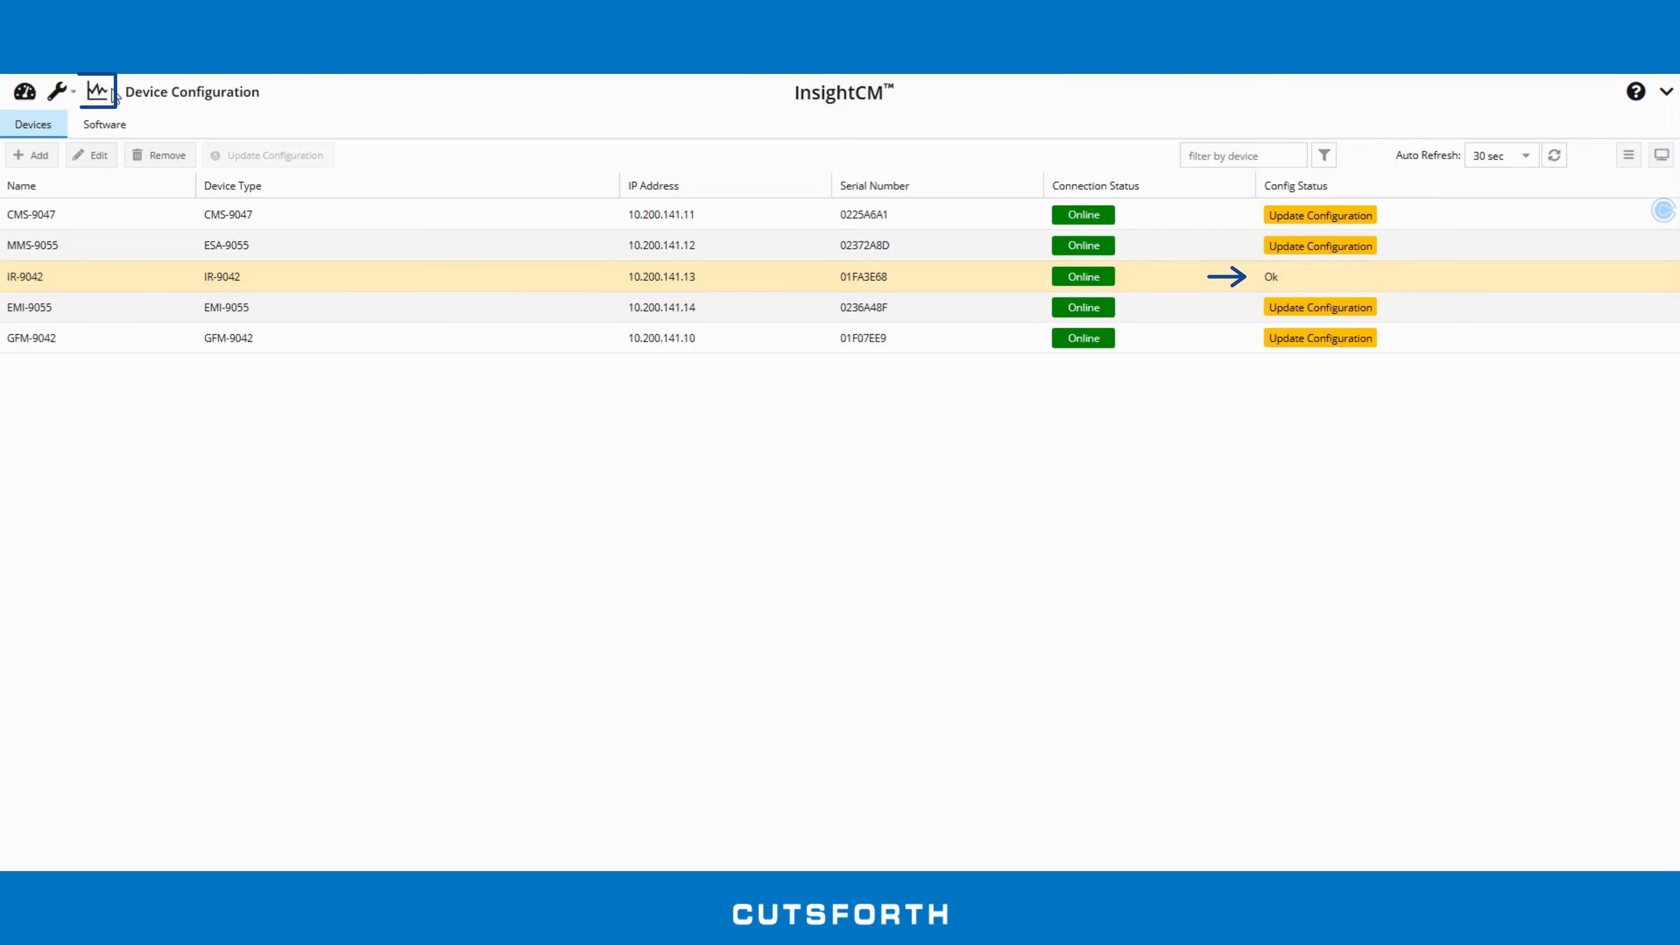
Step: Show the Motor ROI's Maximum (F) trend in the Data Viewer with alarm annotations turned on
{"action": "left_click", "coordinate": [86, 93]}
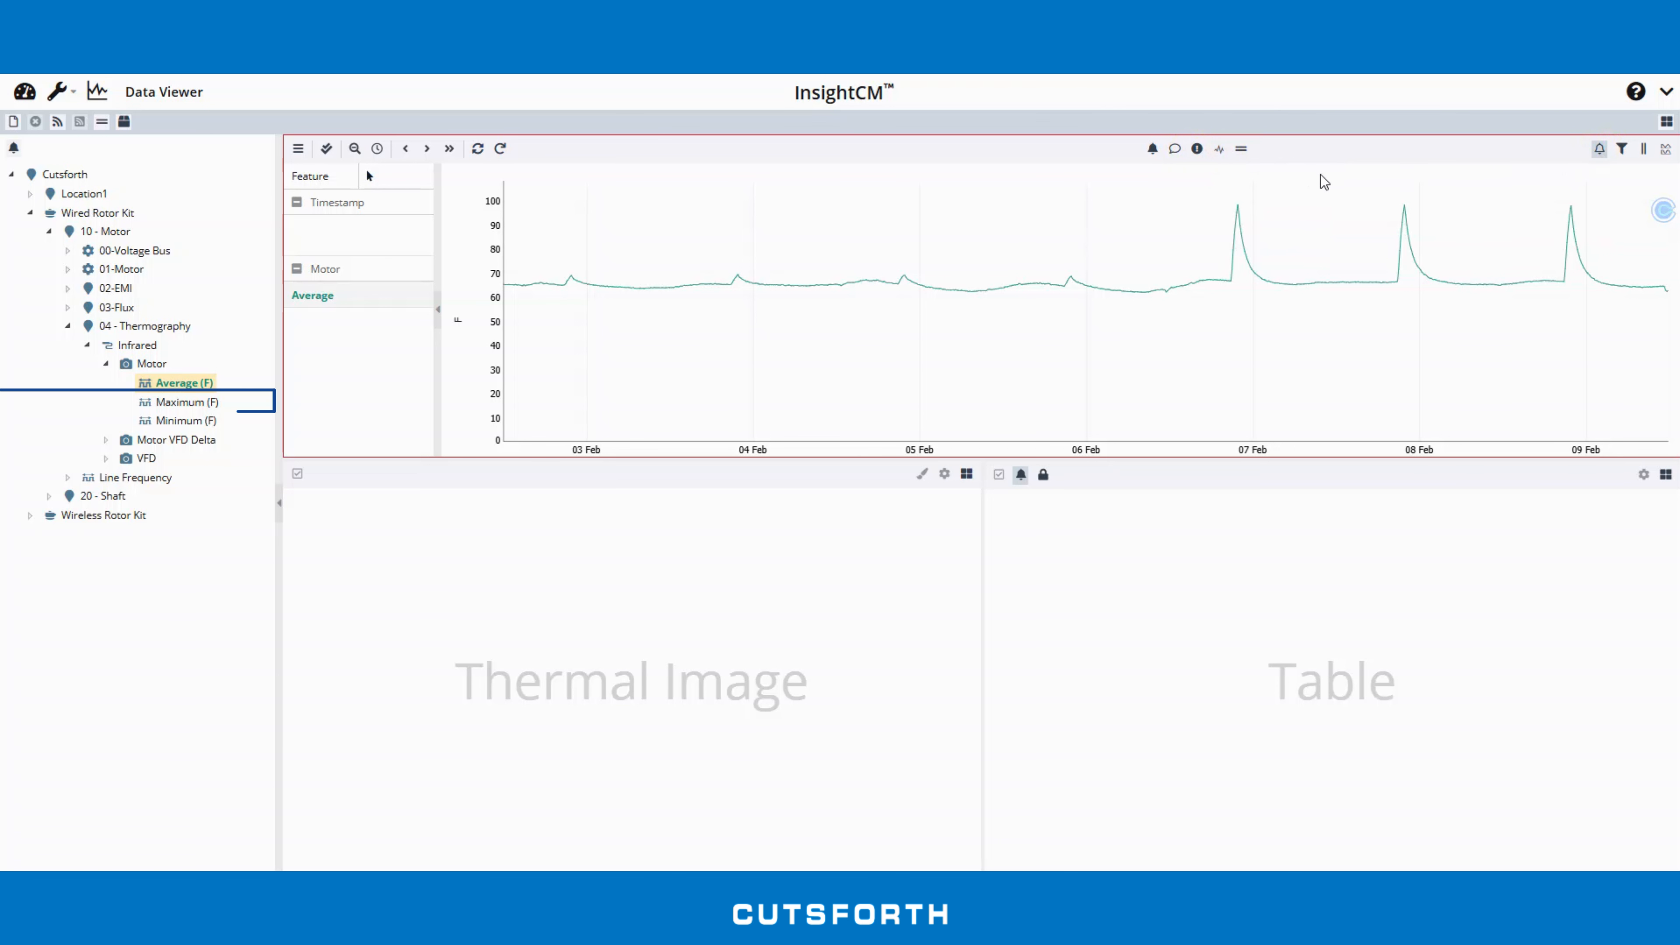
{"action": "left_click", "coordinate": [165, 402]}
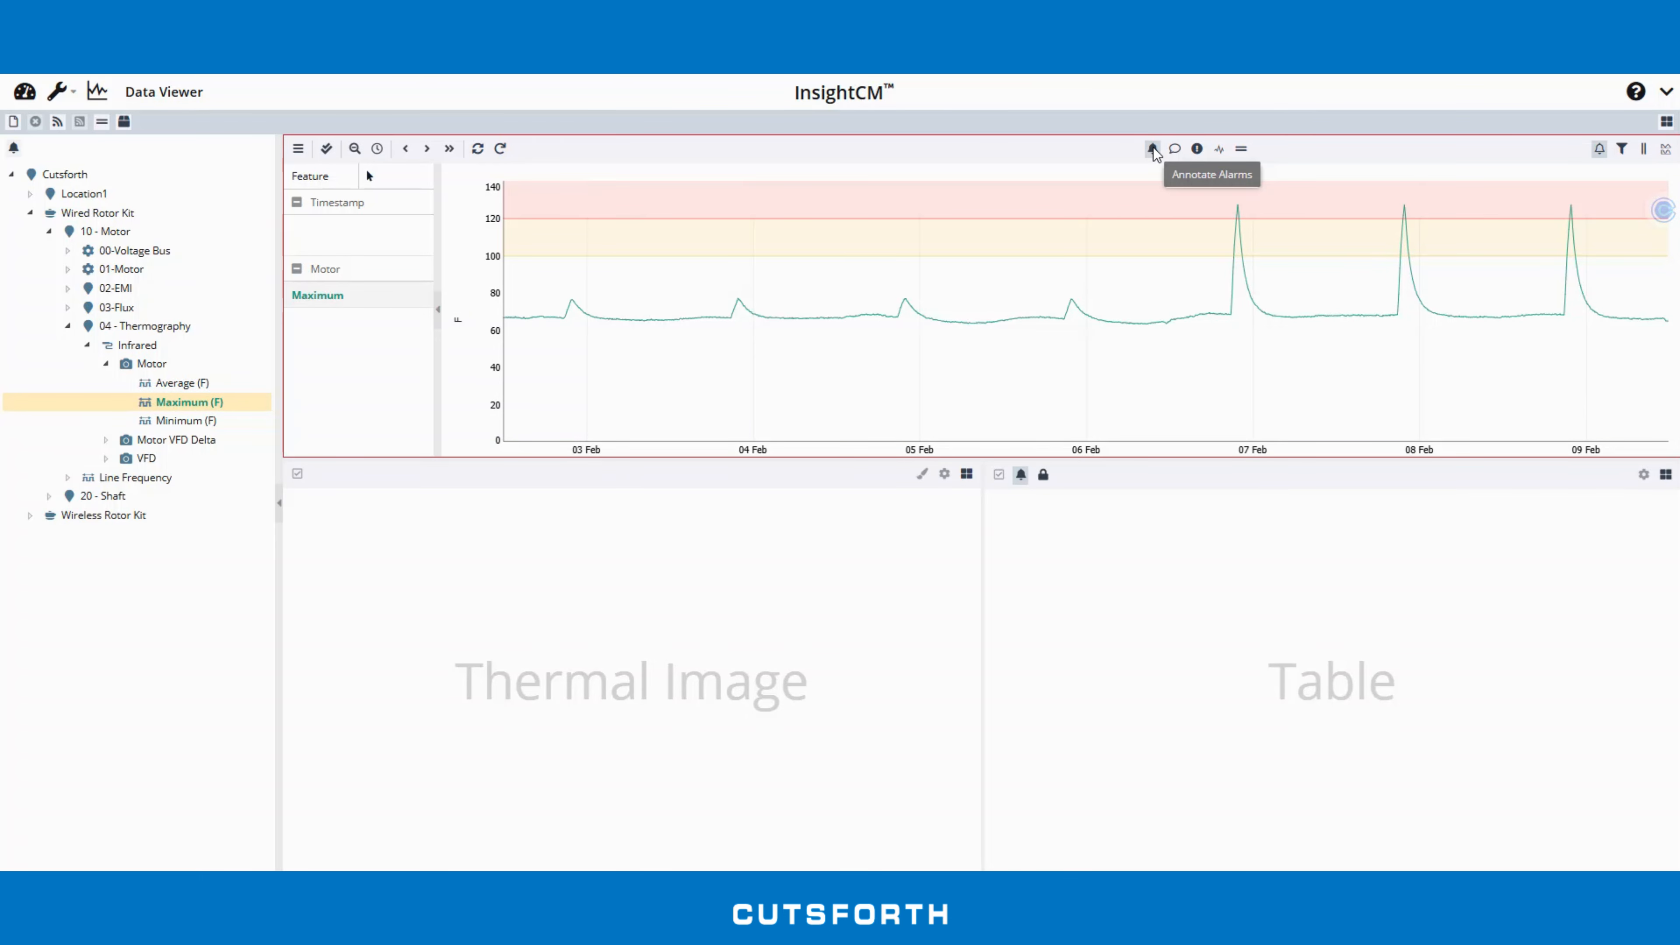
{"action": "left_click", "coordinate": [1152, 147]}
Step: Compare the Motor thermal image and temperatures at the first high peak before 07 Feb with those at an earlier low point
{"action": "left_click", "coordinate": [1238, 319]}
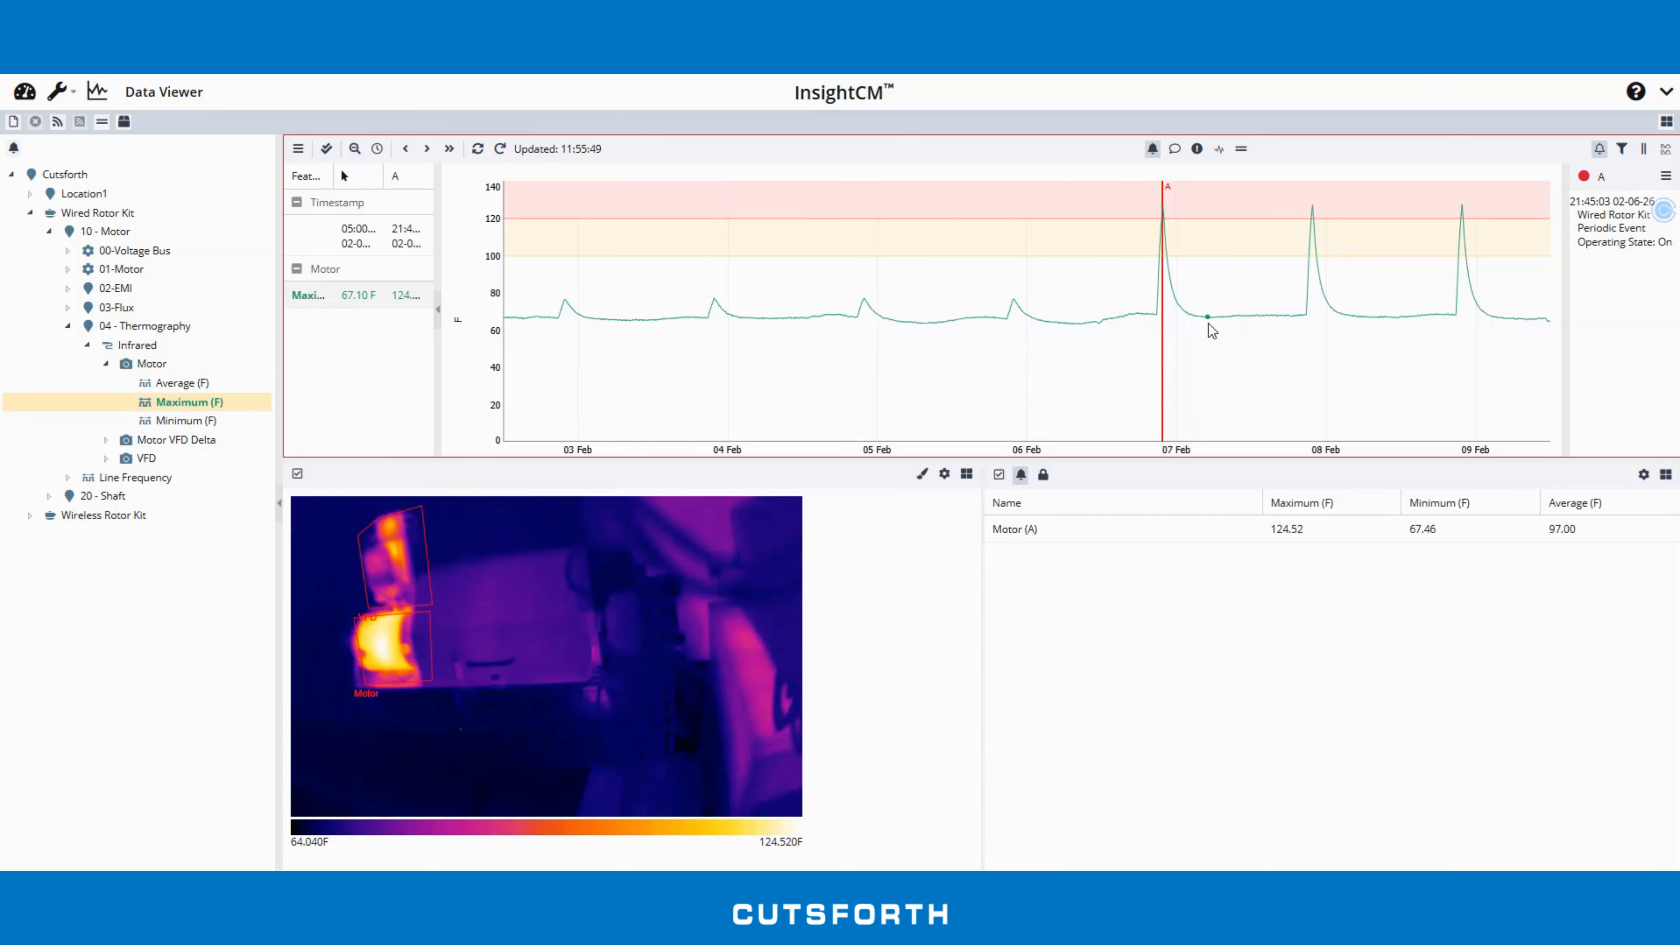
{"action": "left_click", "coordinate": [1096, 345]}
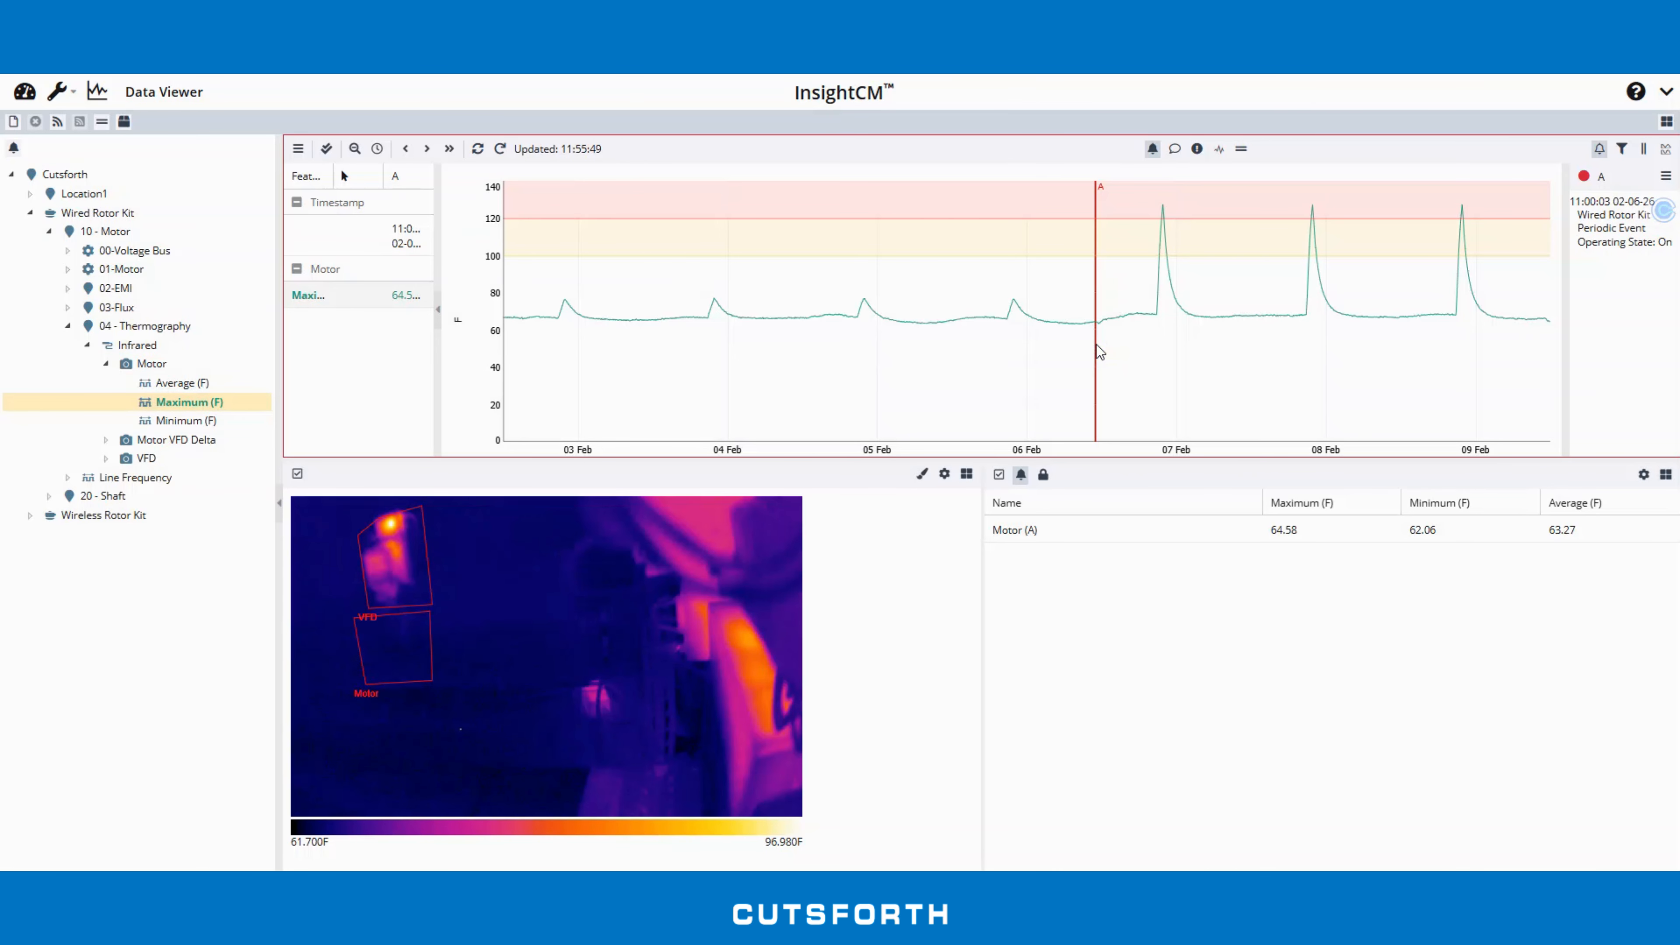